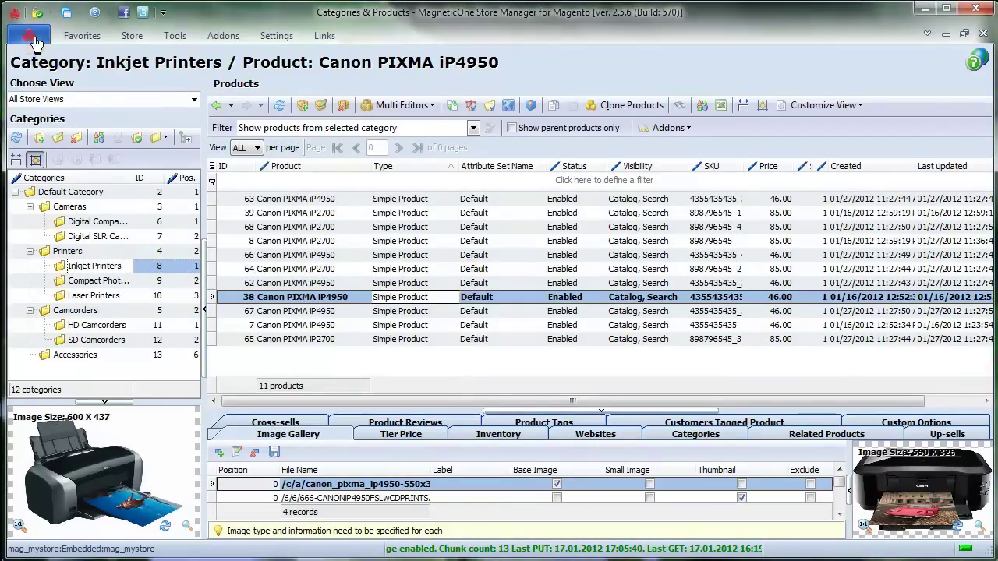
Step: Open the red application menu
{"action": "left_click", "coordinate": [31, 38]}
Step: Review addon registration in Preferences, including QuickBooks Integration, then close without registering
{"action": "left_click", "coordinate": [47, 67]}
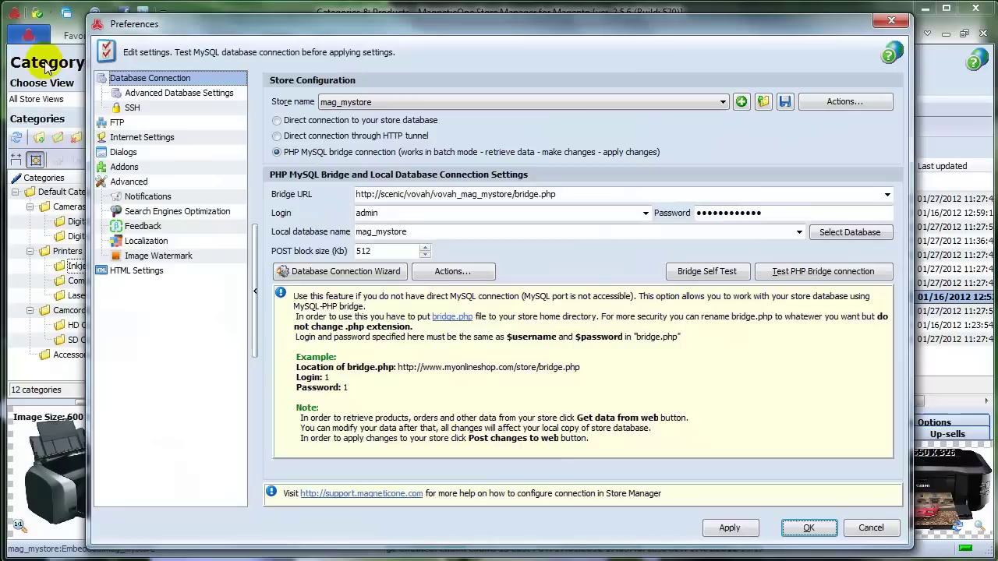
{"action": "left_click", "coordinate": [118, 168]}
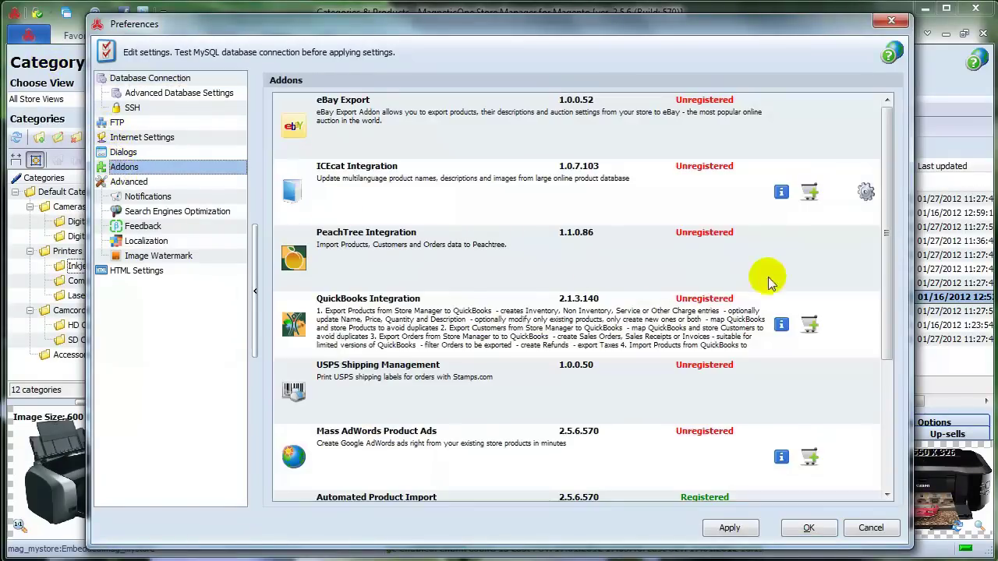
{"action": "left_click_drag", "start_coordinate": [891, 291], "coordinate": [894, 318]}
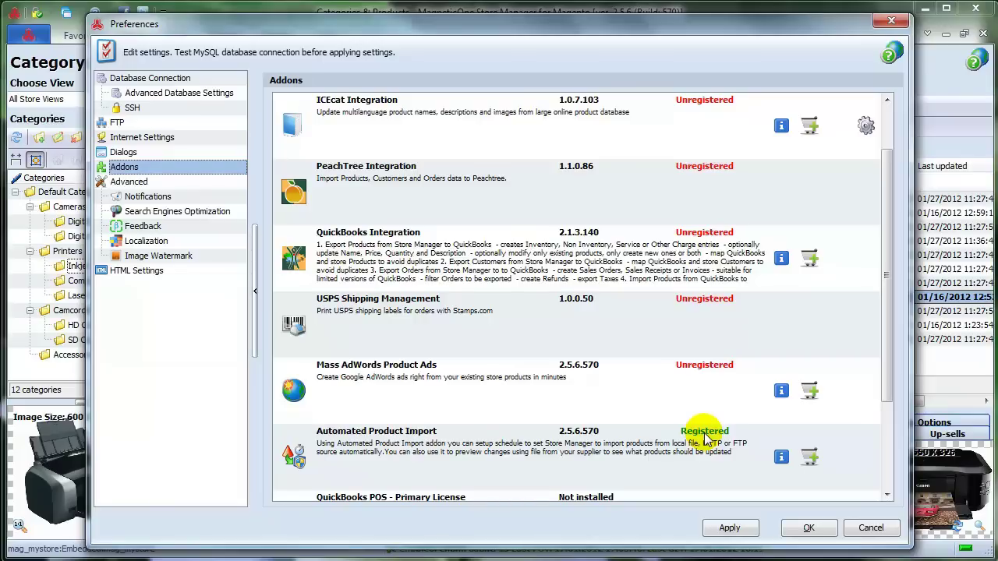
{"action": "left_click", "coordinate": [699, 240]}
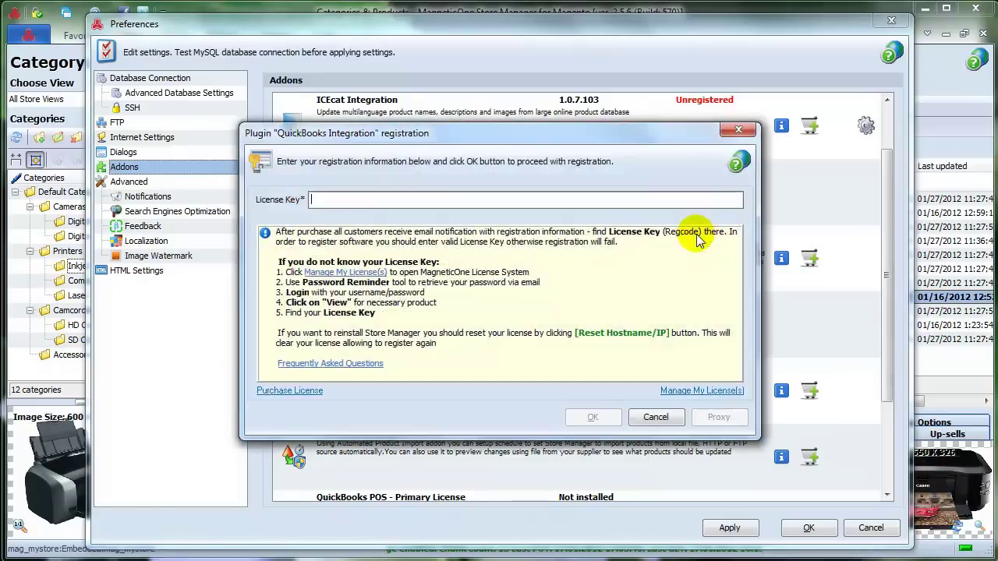
{"action": "left_click", "coordinate": [327, 197]}
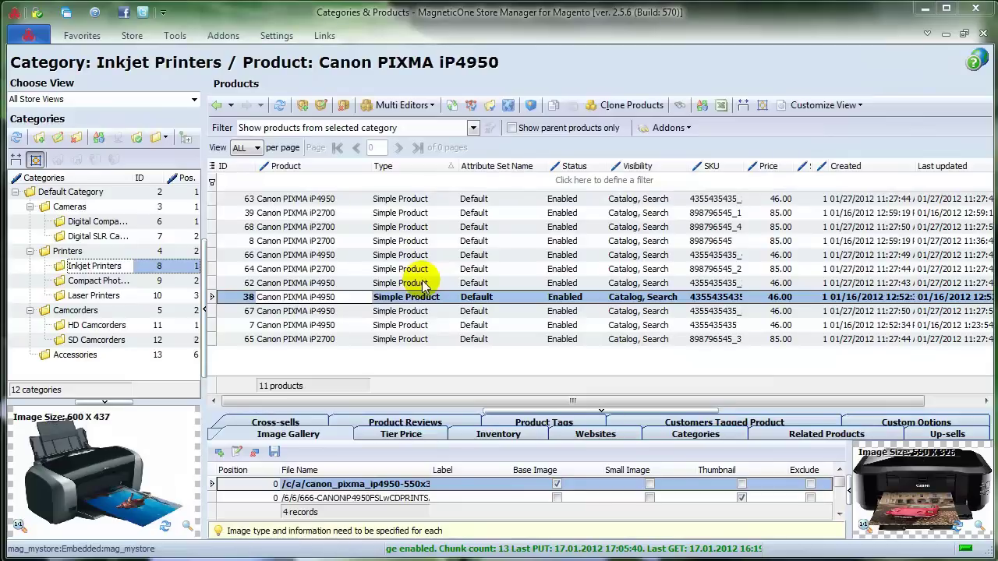
Step: Open Automated Product Import from Addons and start modifying the saved_import configuration
{"action": "left_click", "coordinate": [19, 39]}
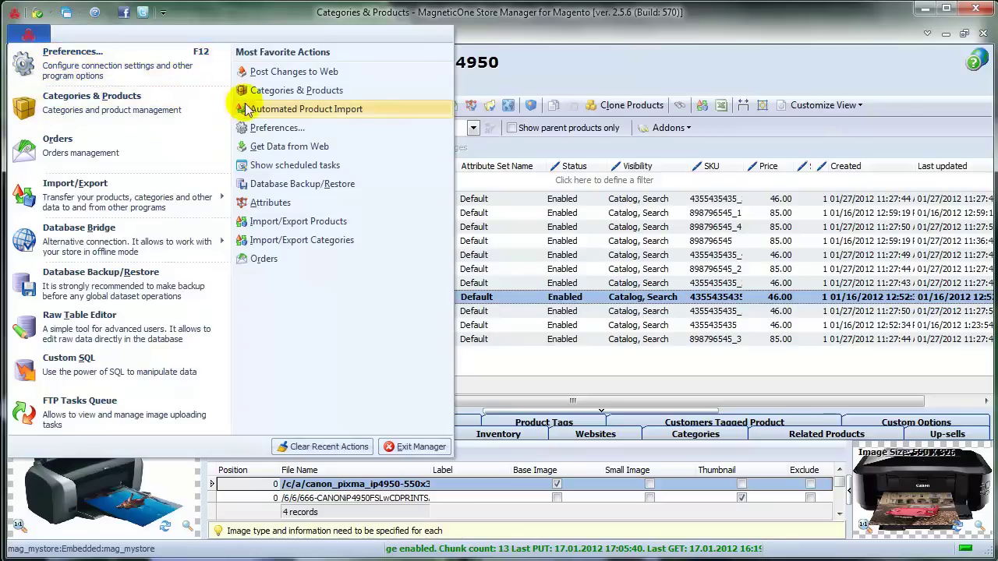
{"action": "left_click", "coordinate": [263, 40]}
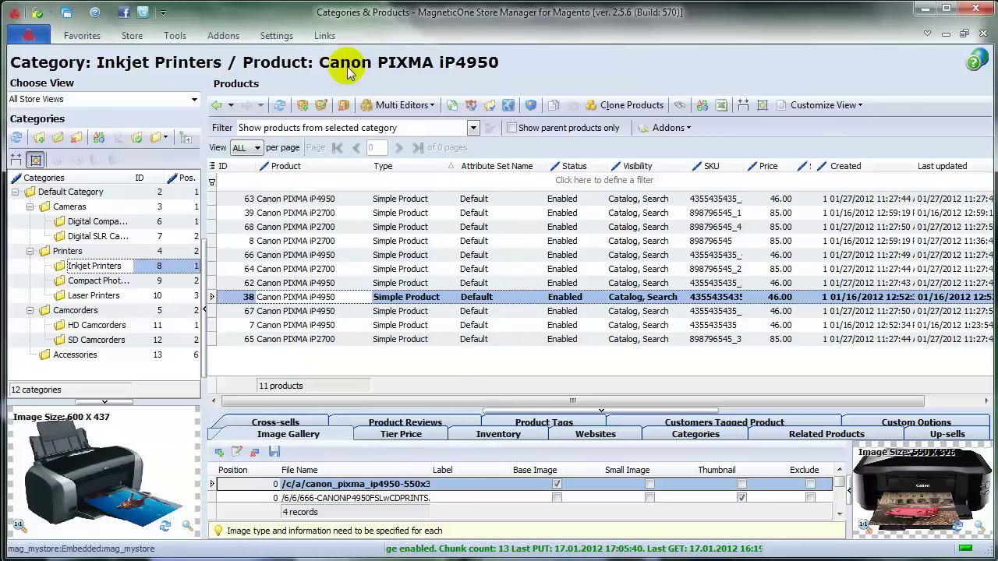
{"action": "left_click", "coordinate": [226, 35]}
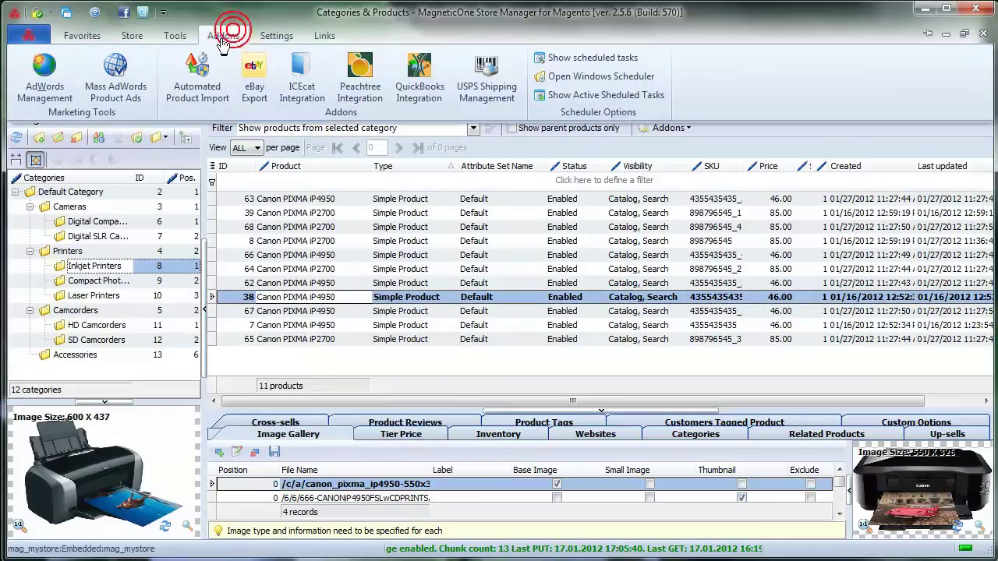
{"action": "left_click", "coordinate": [197, 80]}
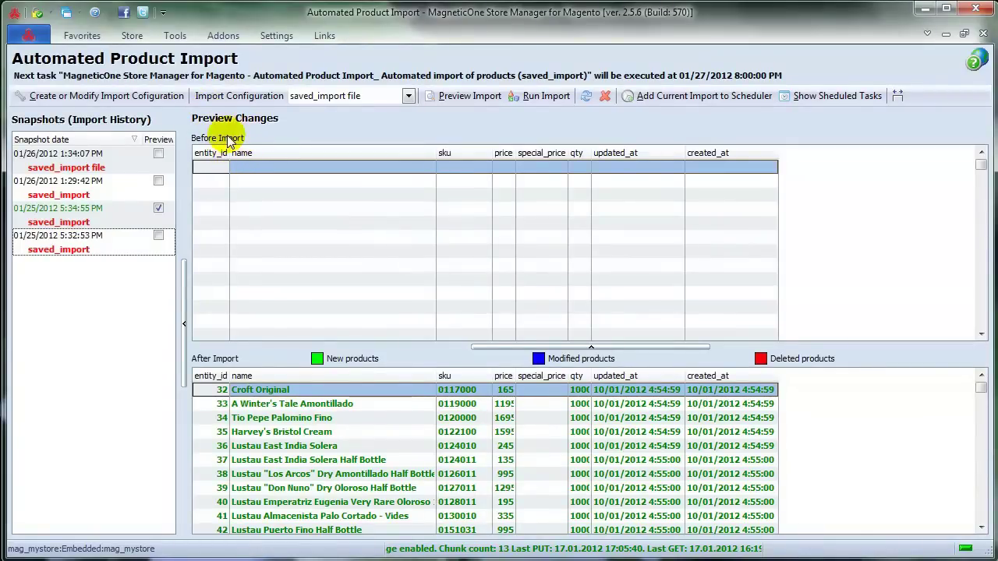
{"action": "left_click", "coordinate": [218, 357]}
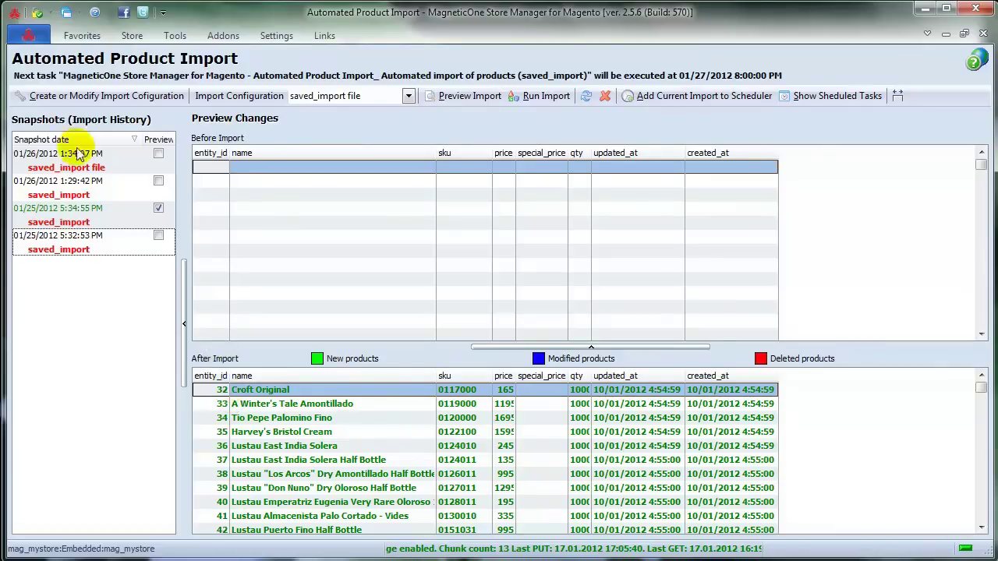
{"action": "left_click", "coordinate": [74, 99]}
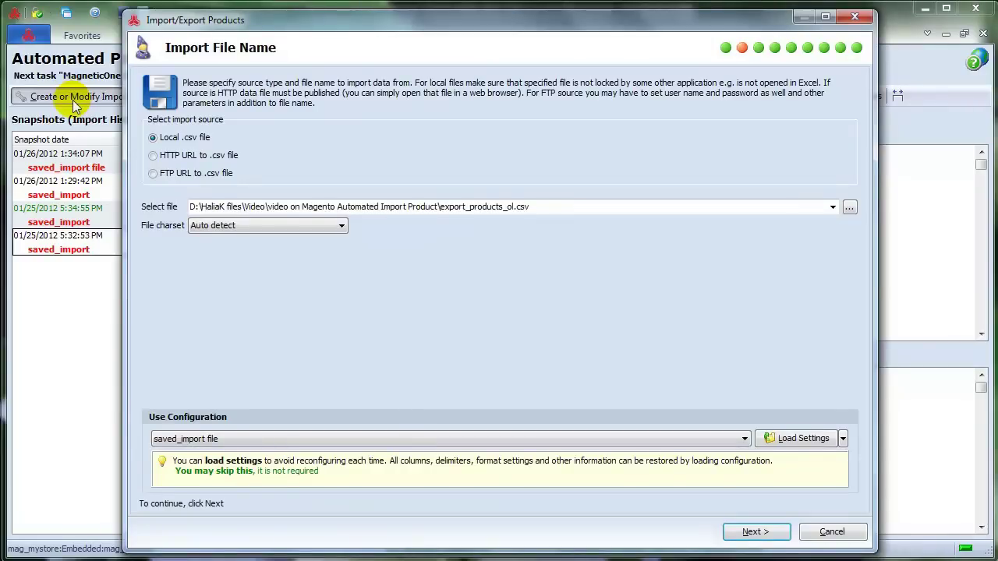
Step: Use local file export_products_ol.csv as the import source with Auto detect charset
{"action": "left_click", "coordinate": [155, 138]}
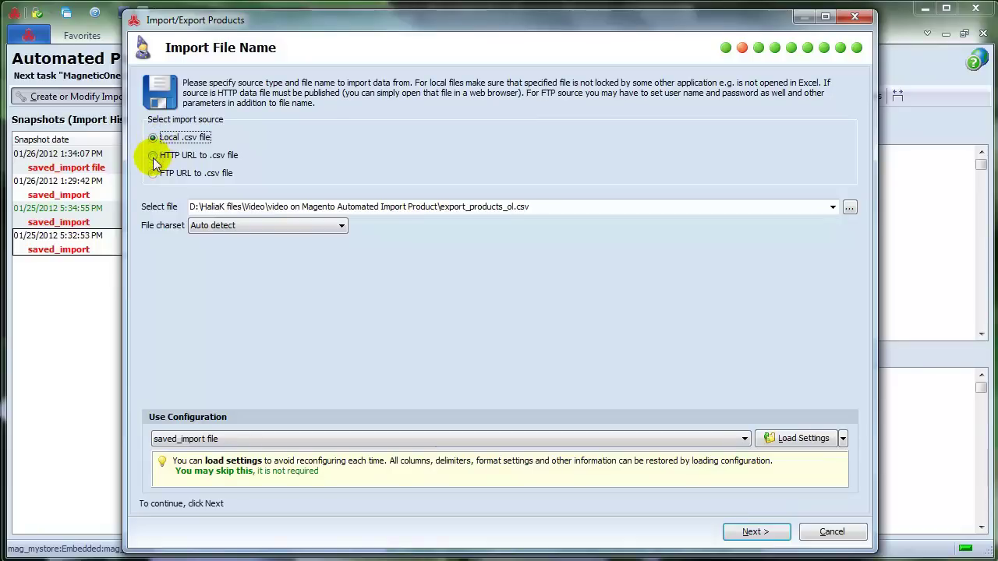
{"action": "left_click", "coordinate": [153, 156]}
{"action": "left_click", "coordinate": [154, 175]}
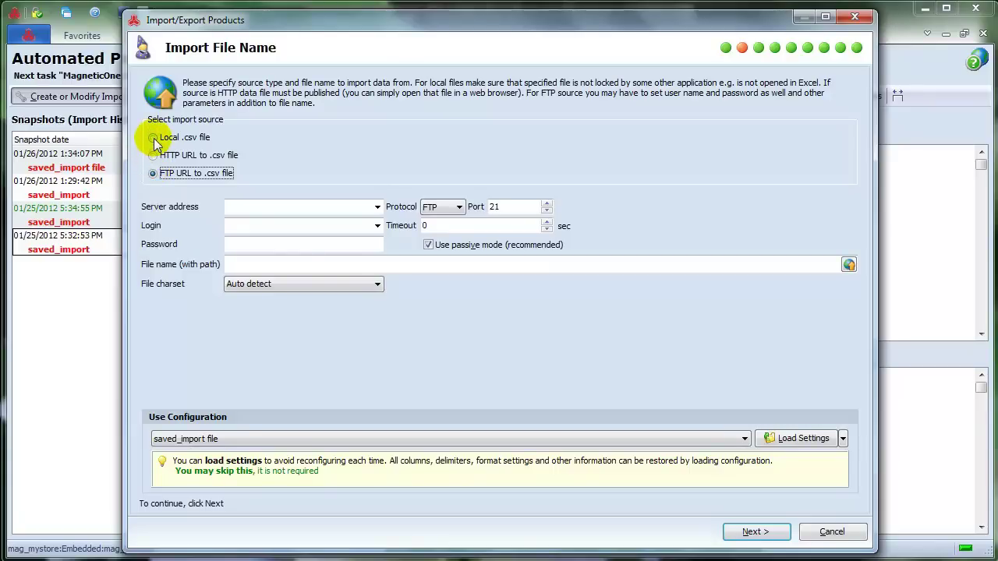
{"action": "left_click", "coordinate": [154, 138]}
{"action": "left_click", "coordinate": [848, 206]}
{"action": "double_click", "coordinate": [334, 196]}
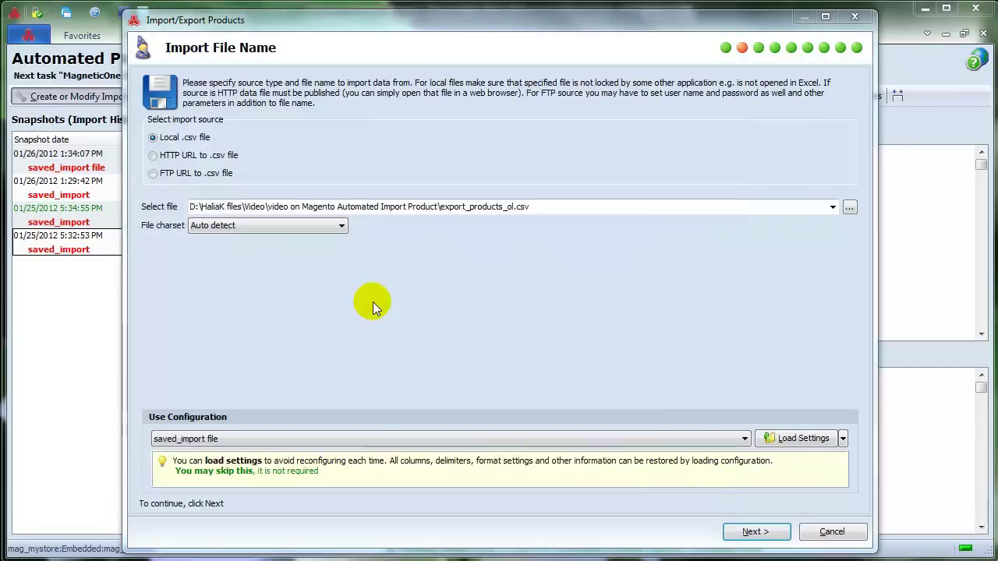
{"action": "left_click", "coordinate": [342, 225]}
{"action": "left_click", "coordinate": [334, 241]}
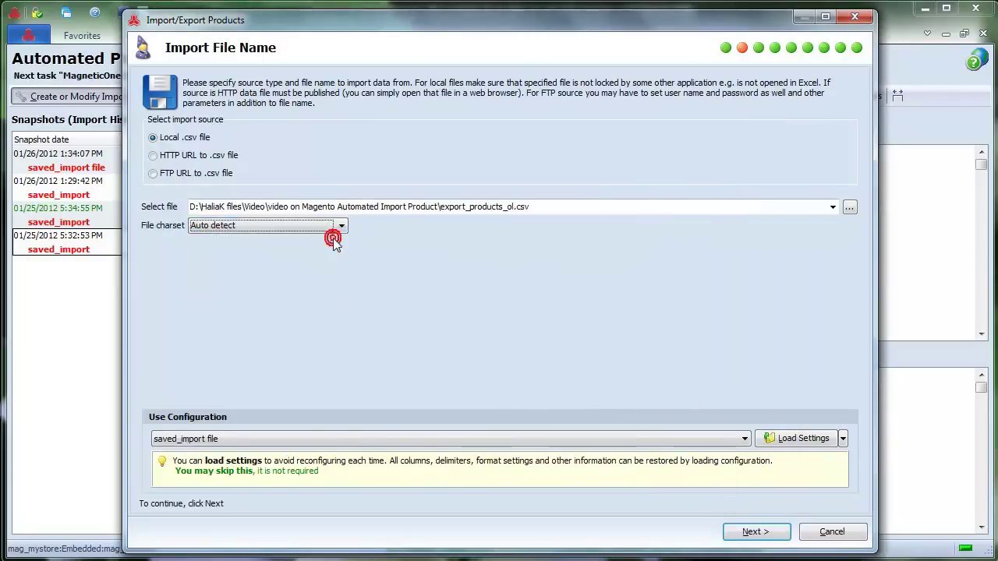
{"action": "left_click", "coordinate": [737, 533]}
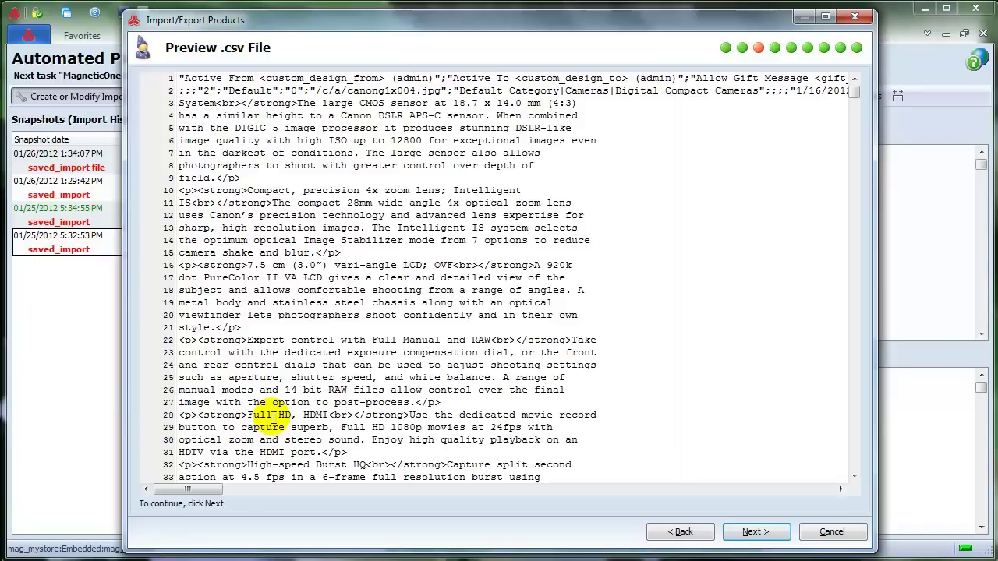
{"action": "mouse_move", "coordinate": [208, 489]}
{"action": "left_mouse_down"}
{"action": "mouse_move", "coordinate": [252, 489]}
{"action": "mouse_move", "coordinate": [205, 485]}
{"action": "left_mouse_up"}
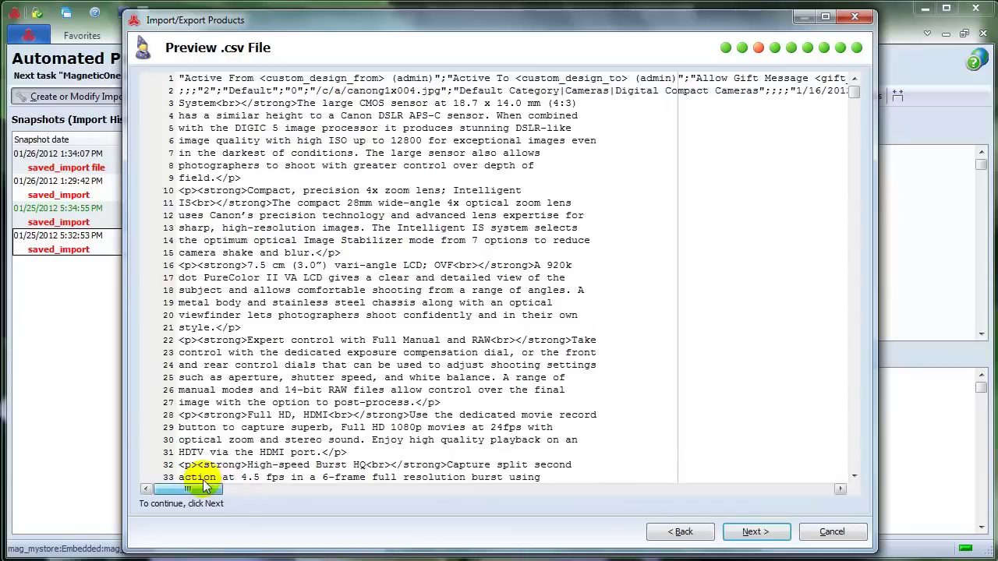
Step: Keep semicolon as the field delimiter and review the gallery and related-field delimiters
{"action": "left_click", "coordinate": [733, 533]}
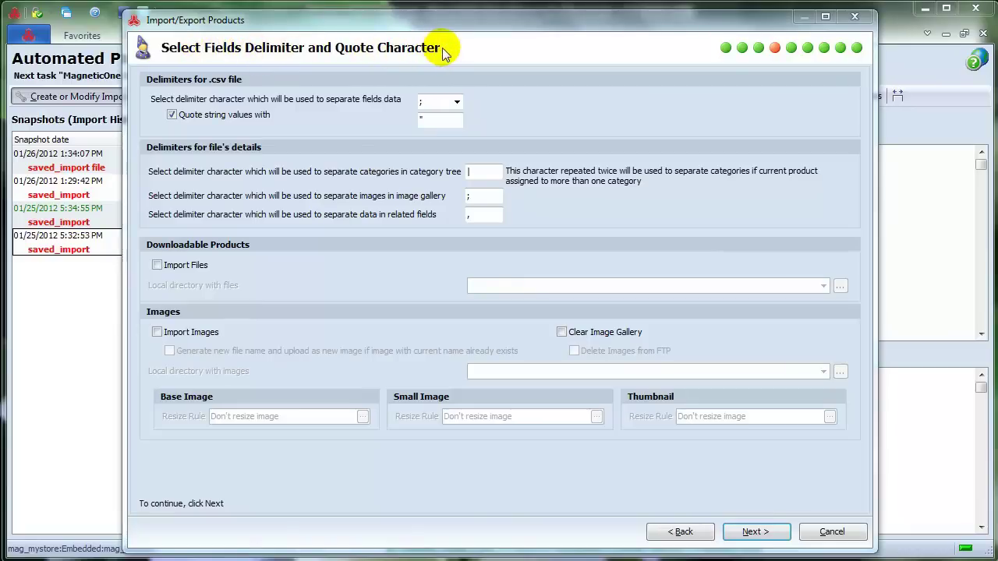
{"action": "left_click", "coordinate": [457, 101]}
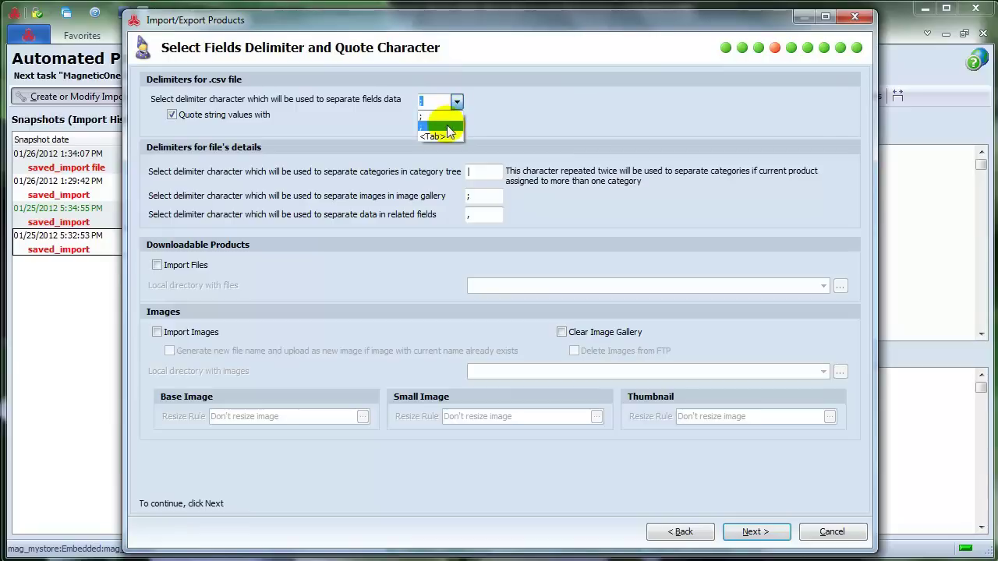
{"action": "left_click", "coordinate": [445, 115]}
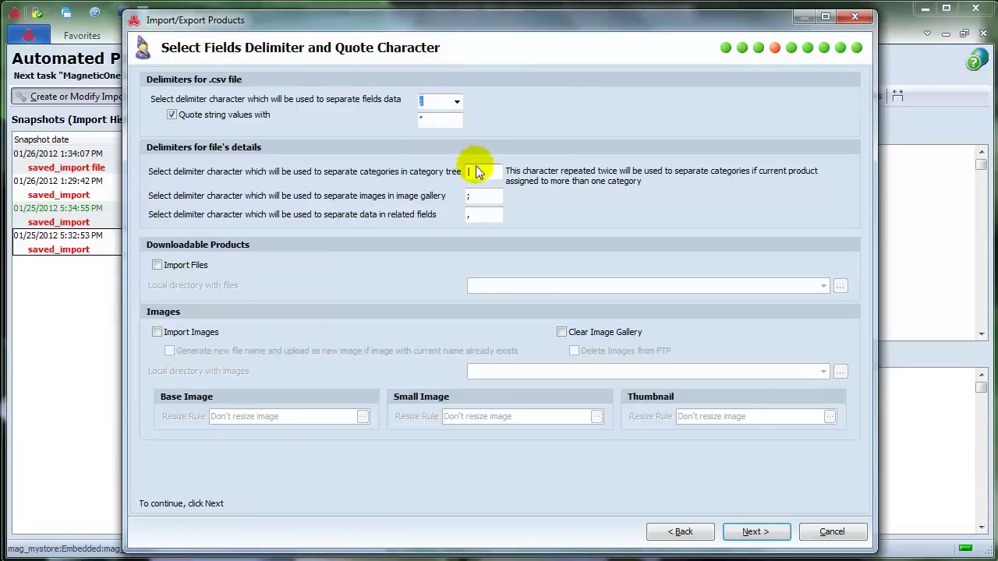
{"action": "left_click", "coordinate": [483, 194]}
{"action": "left_click", "coordinate": [485, 210]}
Step: Enable Import Files and Import Images, browsing for a local images folder
{"action": "left_click", "coordinate": [206, 267]}
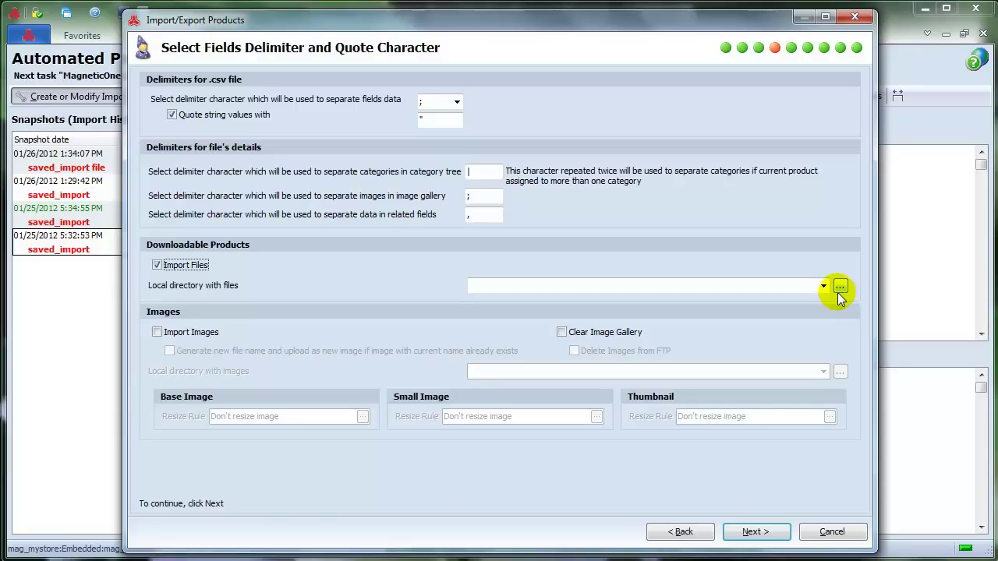
{"action": "left_click", "coordinate": [159, 333]}
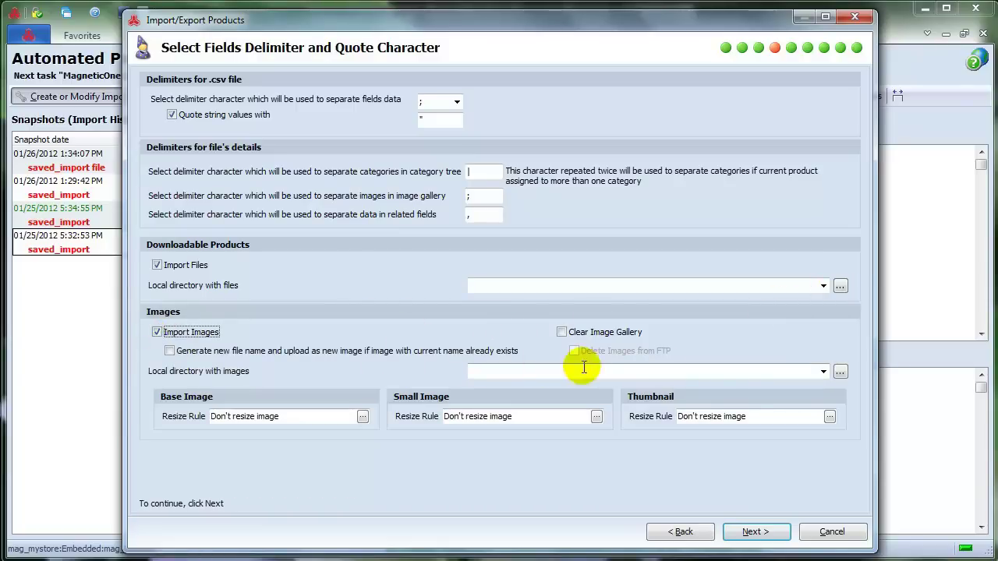
{"action": "left_click", "coordinate": [849, 373]}
{"action": "left_click", "coordinate": [289, 401]}
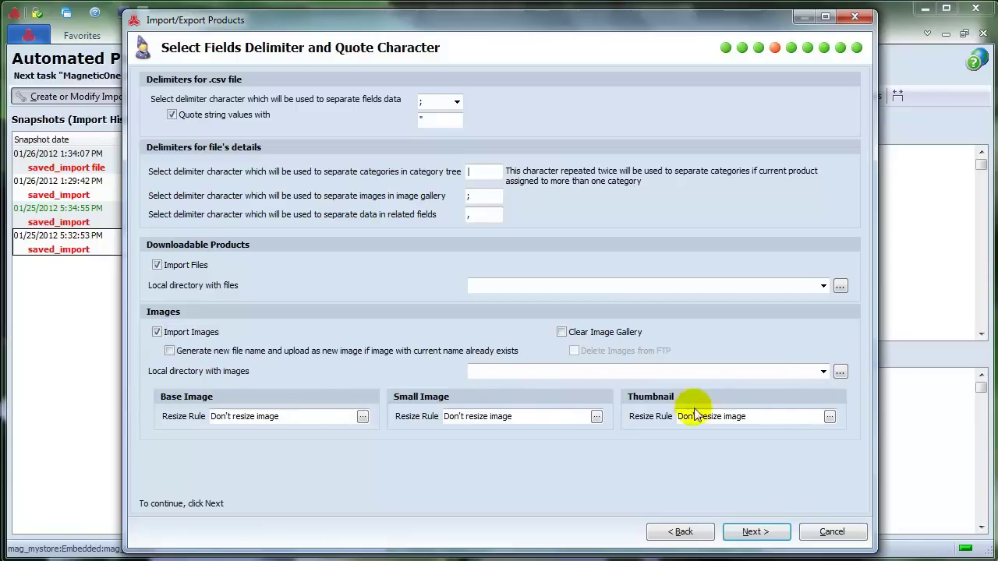
{"action": "left_click", "coordinate": [753, 532]}
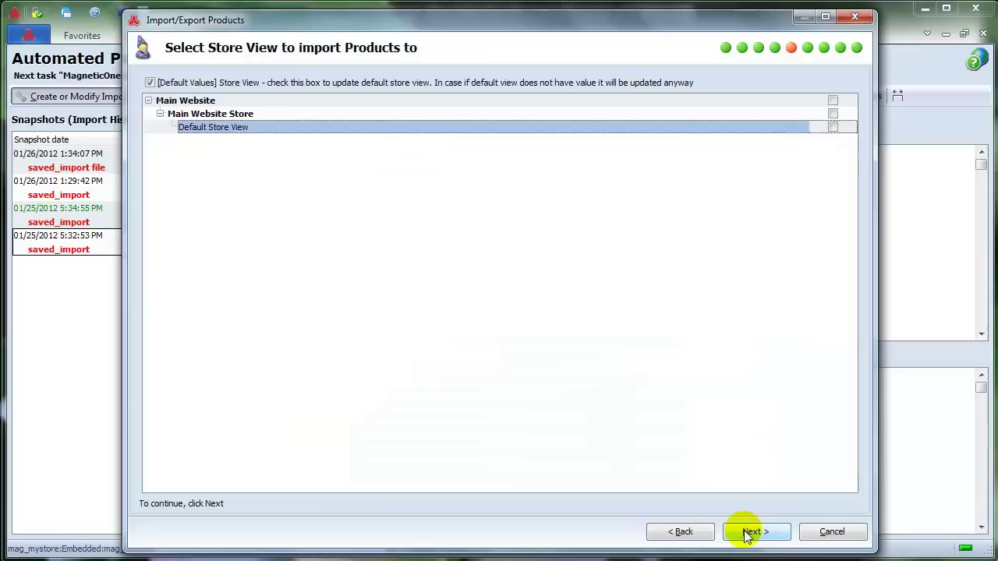
{"action": "left_click", "coordinate": [833, 127]}
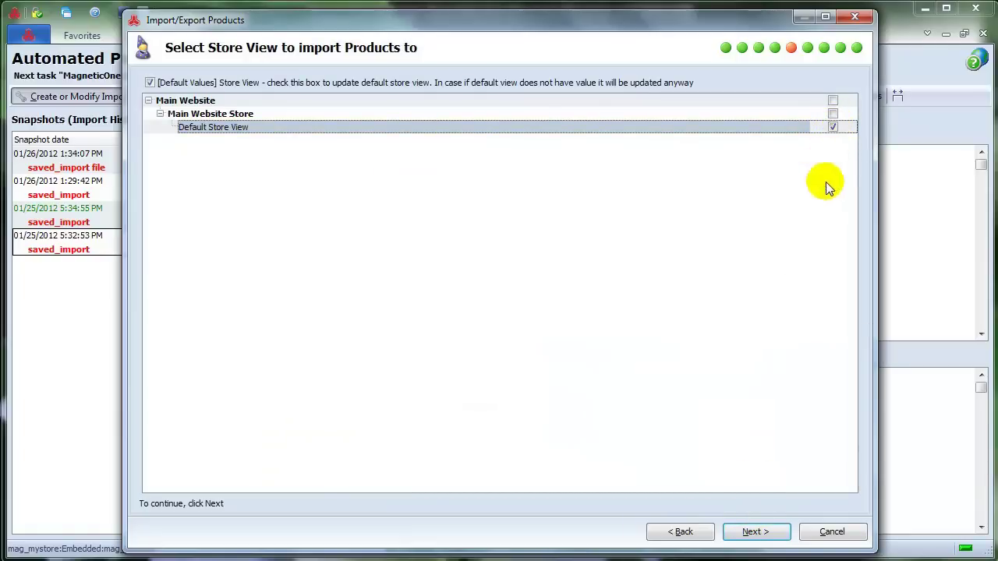
{"action": "left_click", "coordinate": [773, 531]}
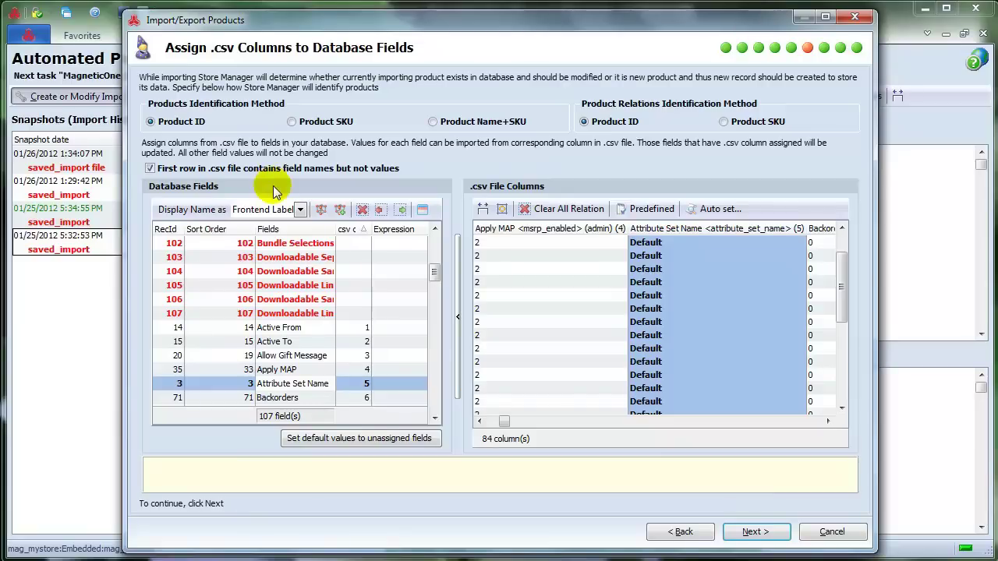
{"action": "left_click", "coordinate": [294, 383]}
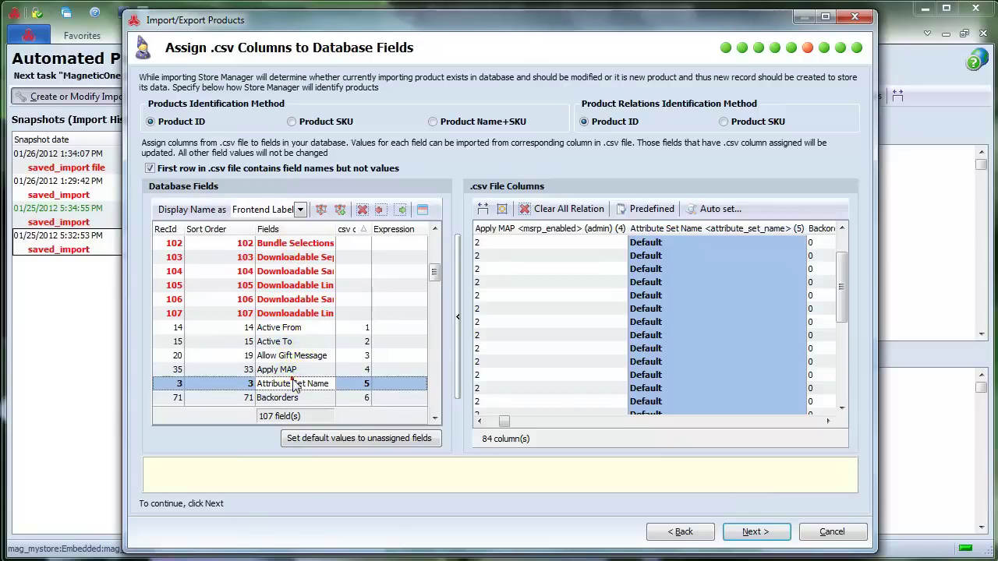
{"action": "left_click", "coordinate": [294, 303]}
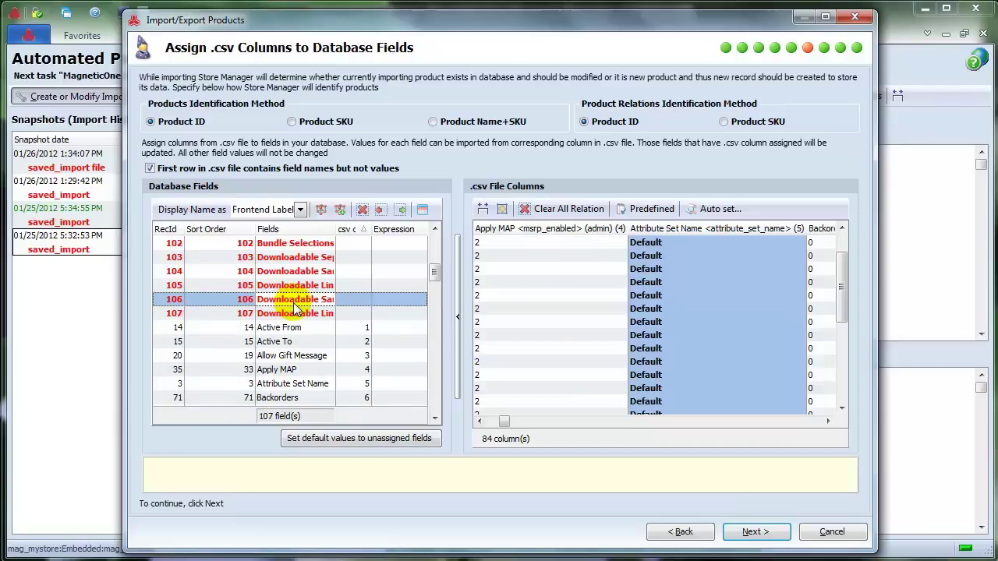
Step: Clear Attribute Set Name's csv relation, then remap it to column 5, attribute_set_name
{"action": "left_click", "coordinate": [296, 382]}
{"action": "right_click", "coordinate": [322, 384]}
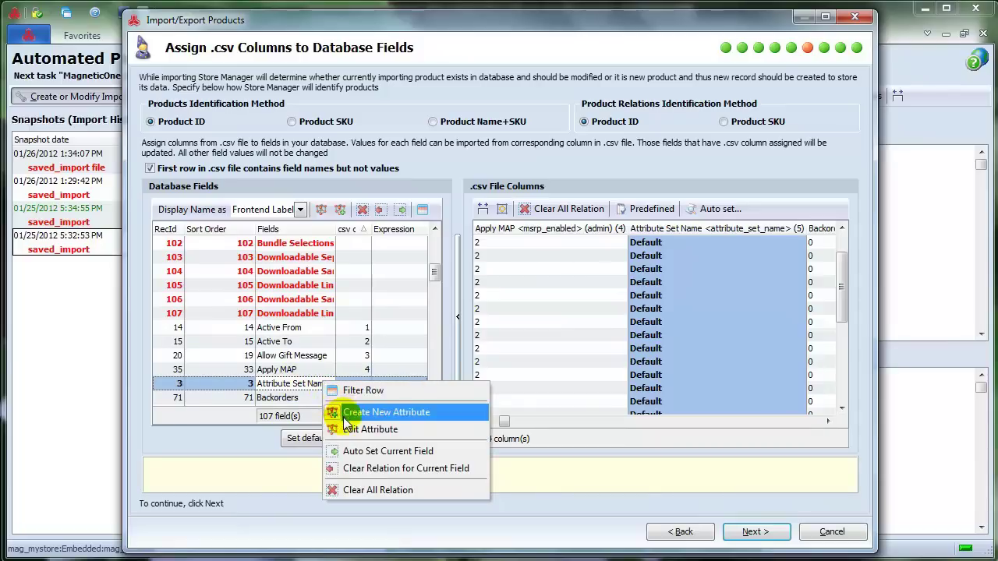
{"action": "left_click", "coordinate": [354, 469]}
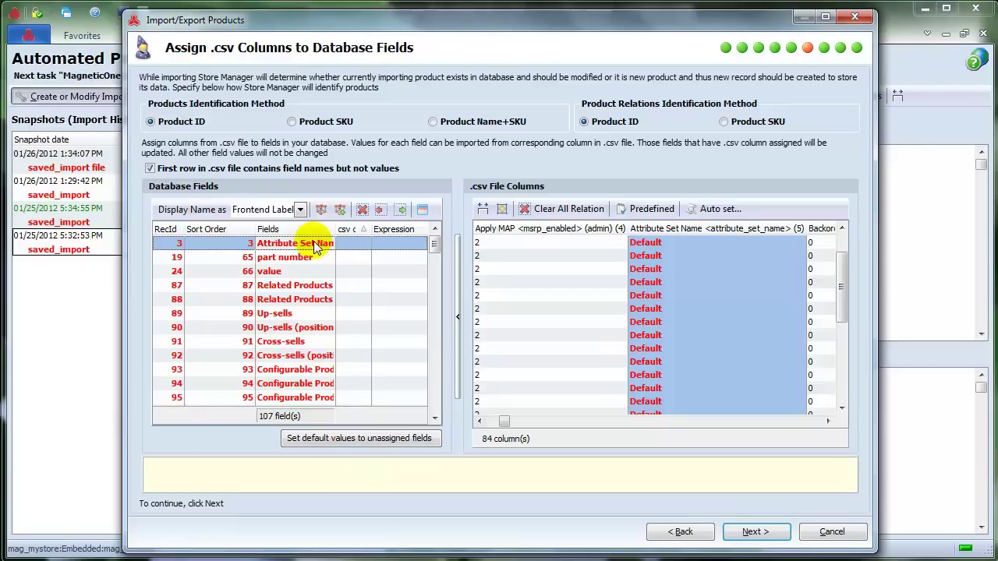
{"action": "double_click", "coordinate": [665, 229]}
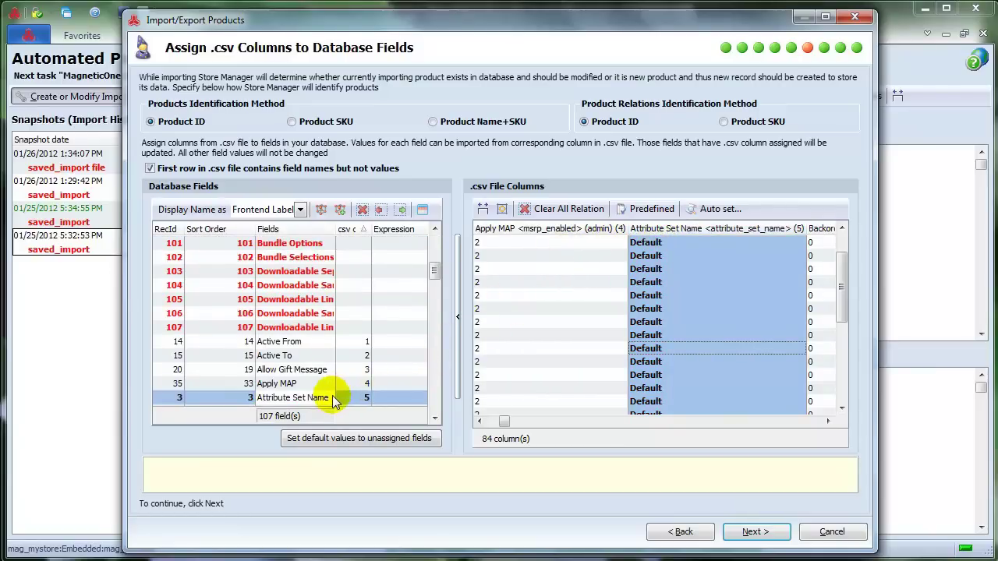
{"action": "left_click", "coordinate": [365, 397]}
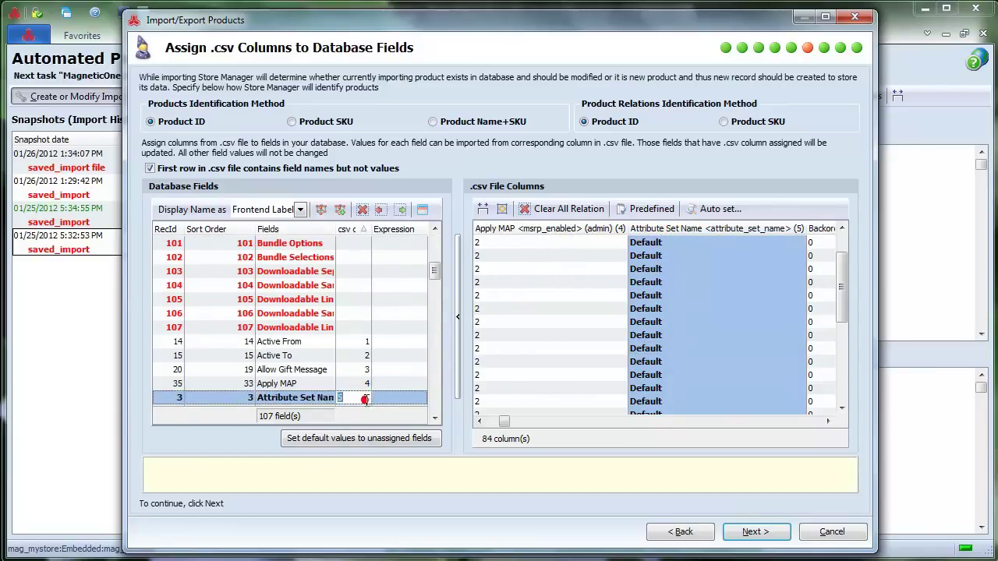
{"action": "left_click", "coordinate": [800, 233]}
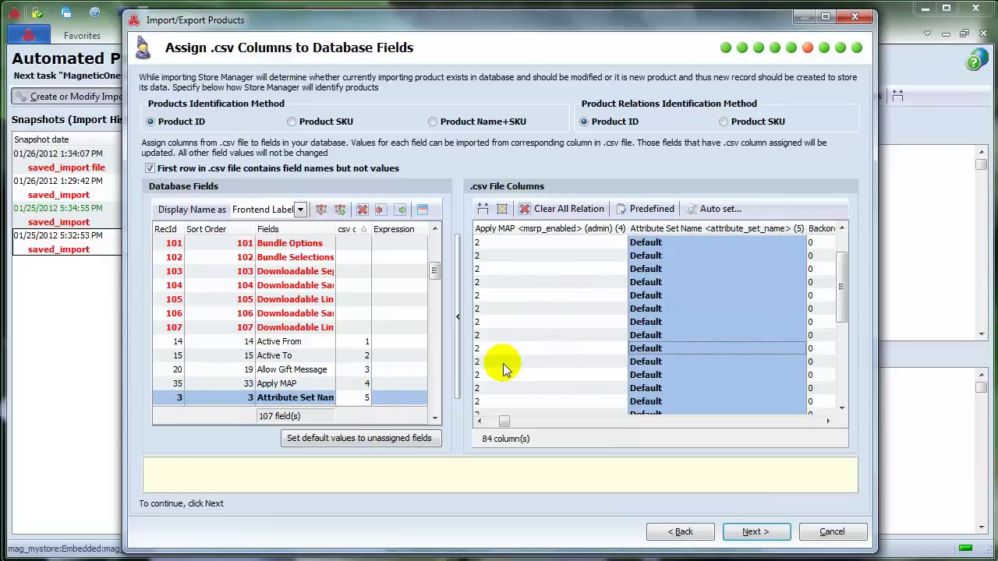
Step: Auto-set the column mapping and identify both products and product relations by Product SKU
{"action": "left_click", "coordinate": [704, 210]}
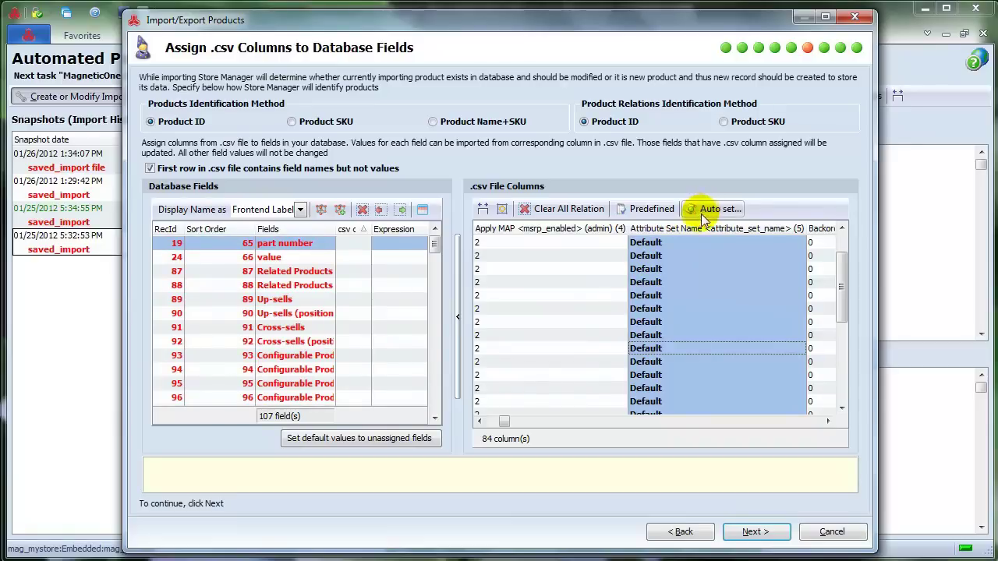
{"action": "left_click", "coordinate": [435, 248]}
{"action": "left_click_drag", "start_coordinate": [435, 249], "coordinate": [435, 348]}
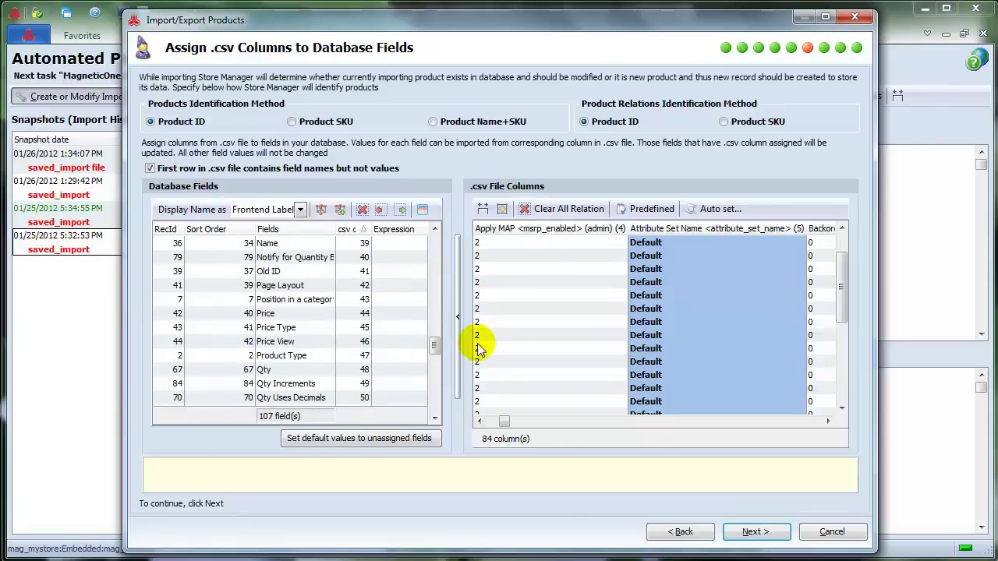
{"action": "left_click", "coordinate": [295, 125]}
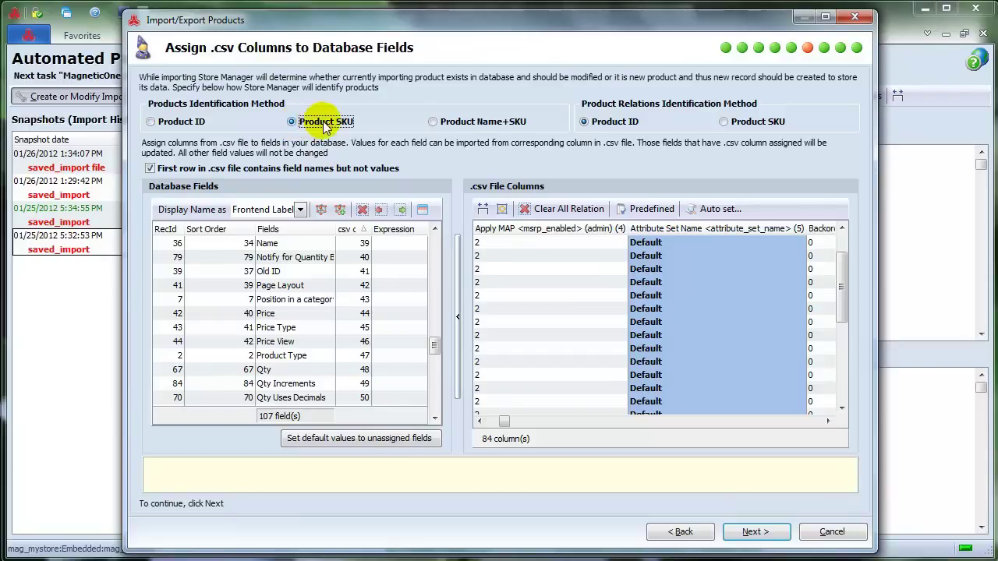
{"action": "left_click", "coordinate": [725, 123]}
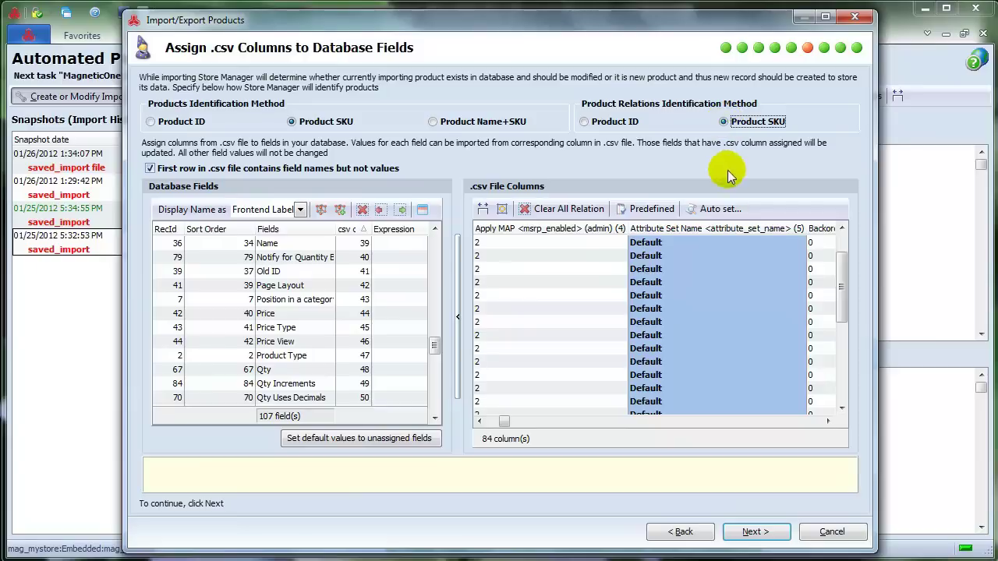
Step: Reset base date and number formats to defaults and reach the 30-row Preview Import
{"action": "left_click", "coordinate": [758, 531]}
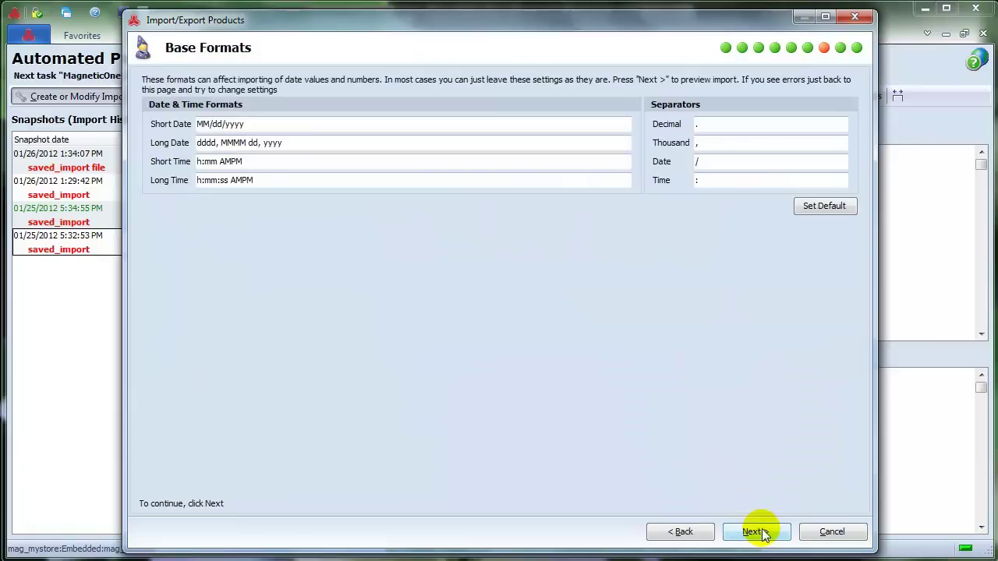
{"action": "left_click", "coordinate": [814, 211]}
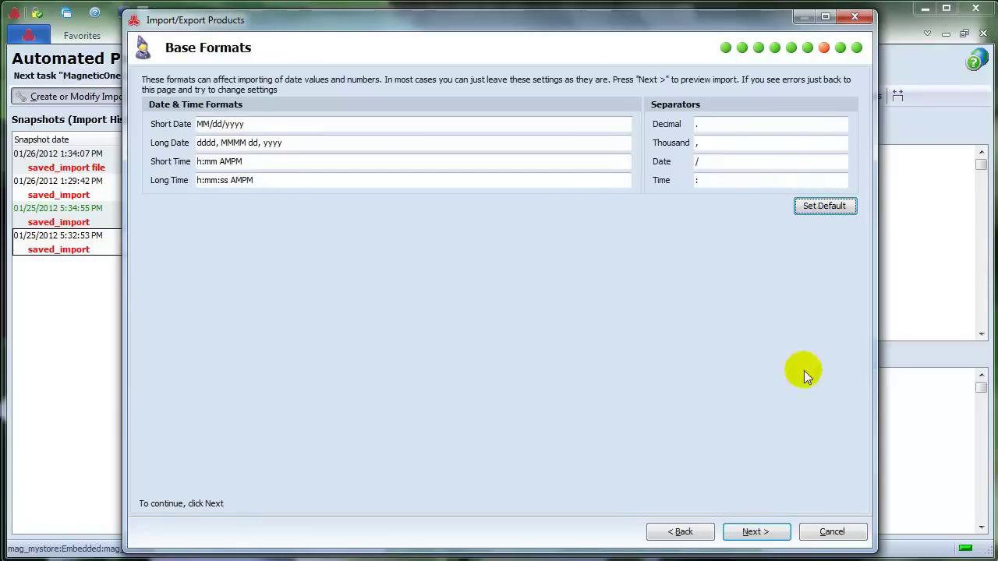
{"action": "left_click", "coordinate": [763, 532]}
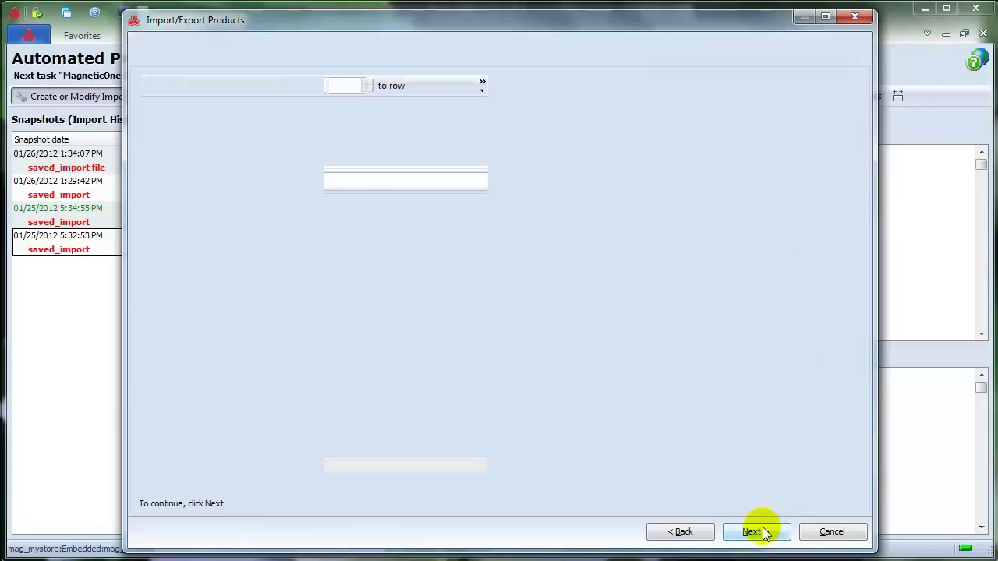
{"action": "mouse_move", "coordinate": [246, 465]}
{"action": "left_mouse_down"}
{"action": "mouse_move", "coordinate": [694, 486]}
{"action": "mouse_move", "coordinate": [424, 461]}
{"action": "mouse_move", "coordinate": [242, 466]}
{"action": "left_mouse_up"}
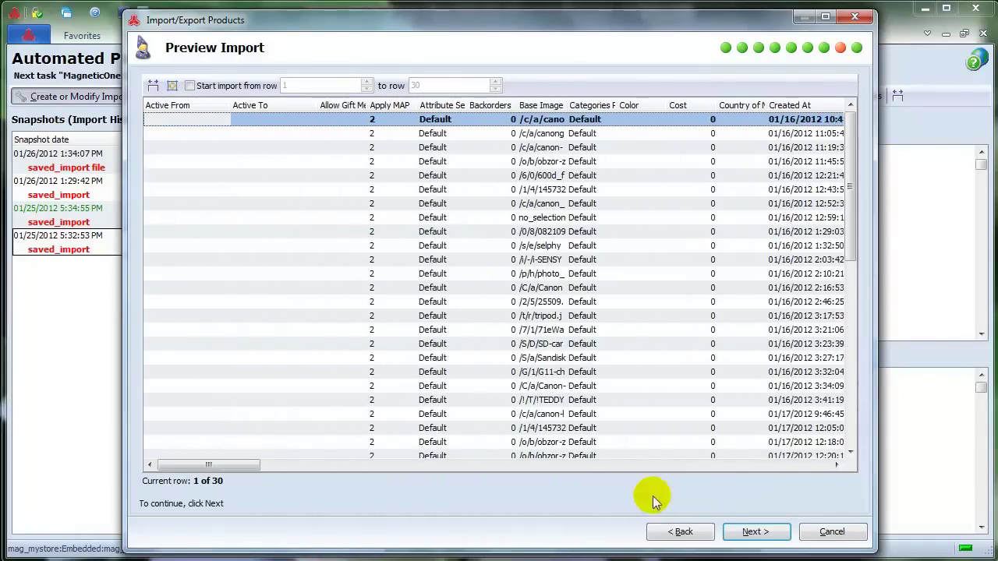
Step: On Import Options, try Add Only, Modify Only and Just add, then settle on Add and Modify
{"action": "left_click", "coordinate": [752, 532]}
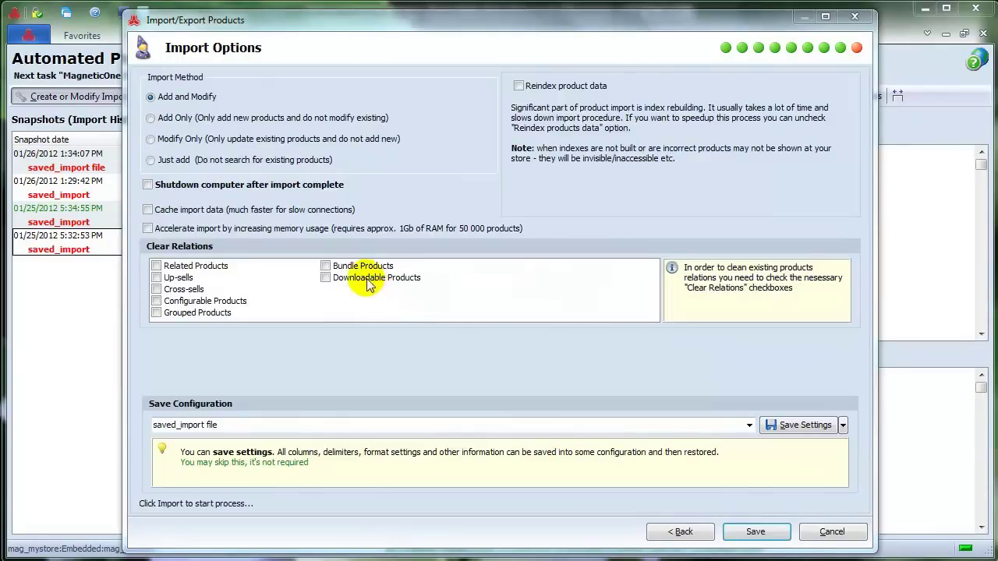
{"action": "left_click", "coordinate": [151, 97]}
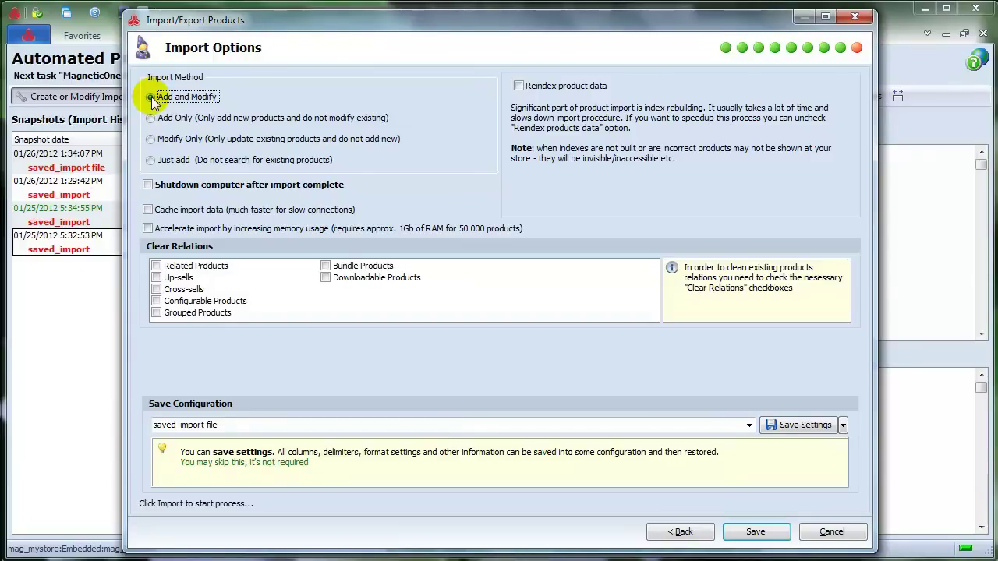
{"action": "left_click", "coordinate": [150, 118]}
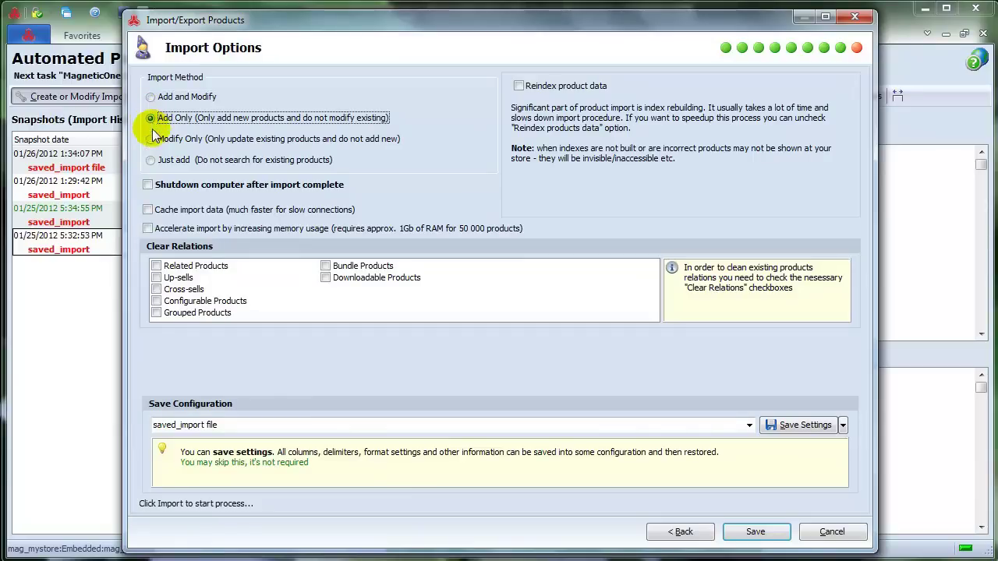
{"action": "left_click", "coordinate": [150, 140]}
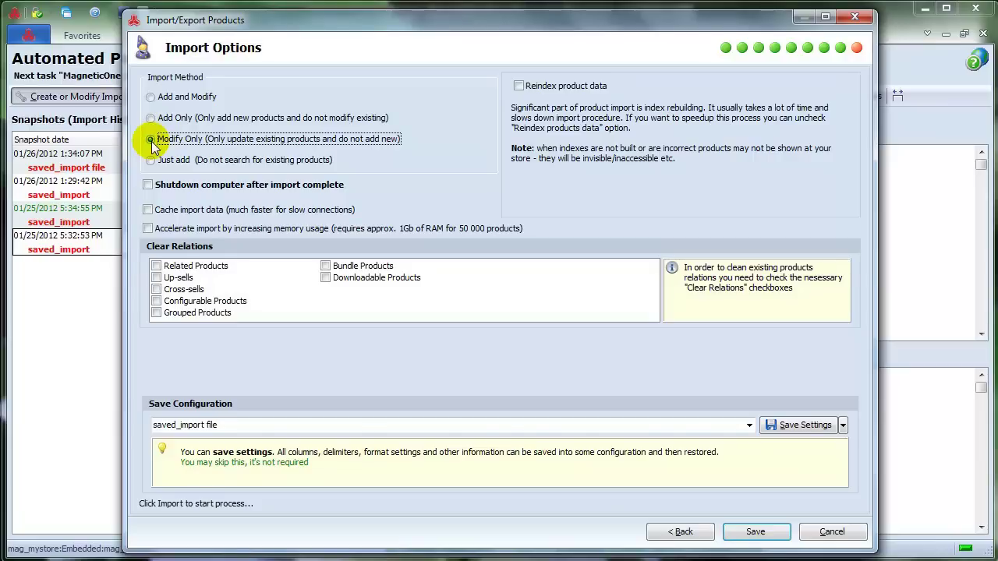
{"action": "left_click", "coordinate": [151, 160]}
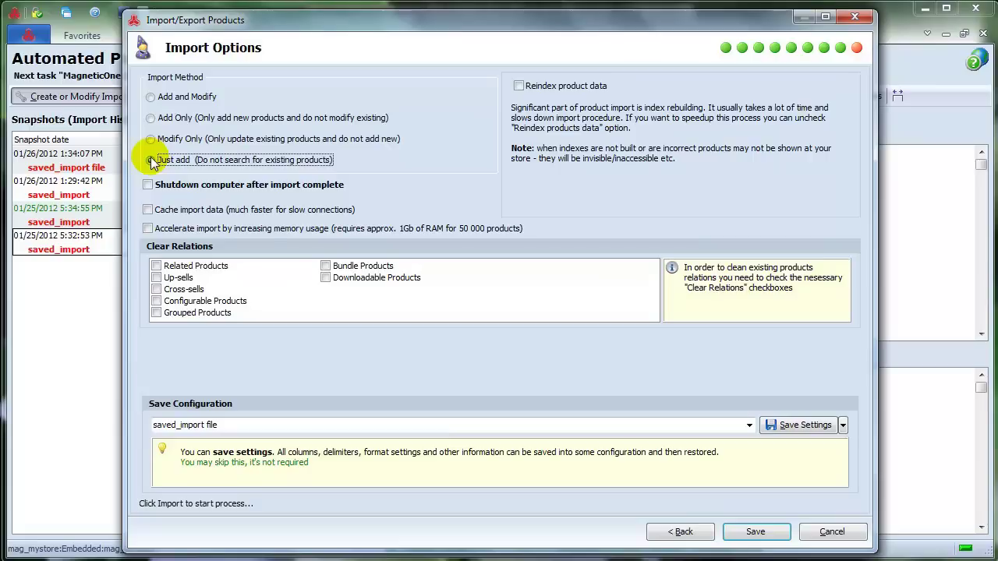
{"action": "left_click", "coordinate": [151, 98]}
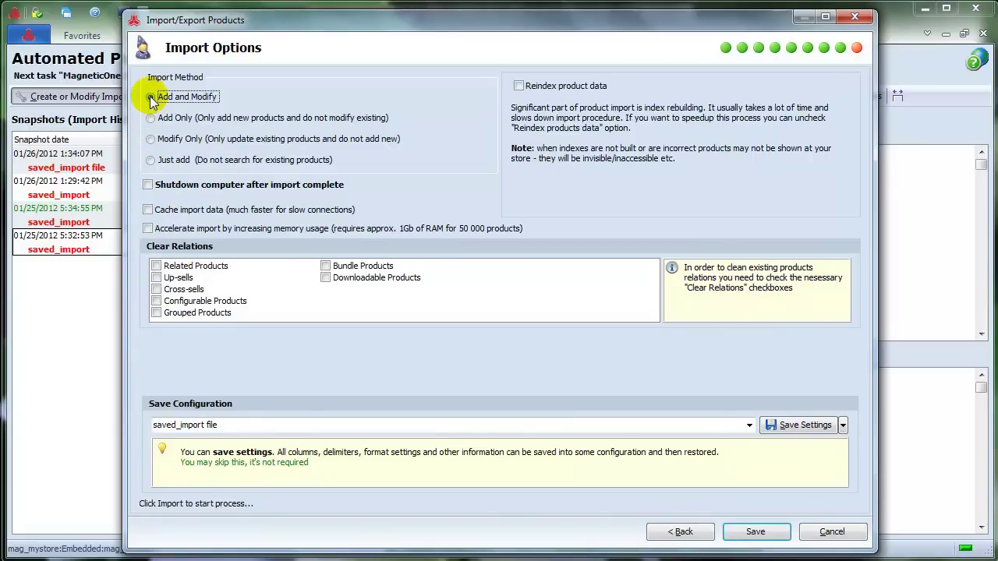
Step: Turn on Cache import data, Accelerate import and Reindex product data, leaving shutdown unchecked
{"action": "left_click", "coordinate": [148, 187]}
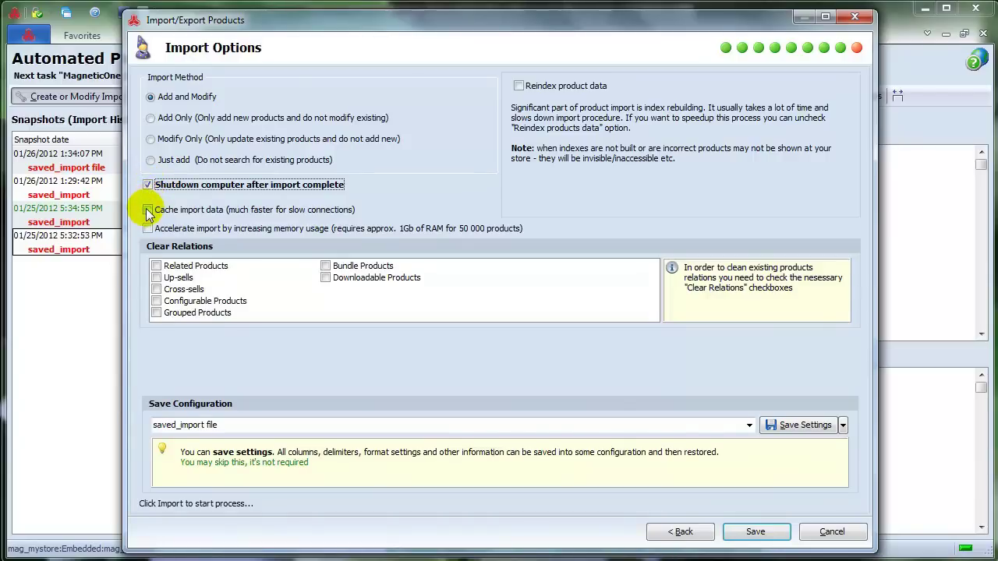
{"action": "left_click", "coordinate": [148, 211]}
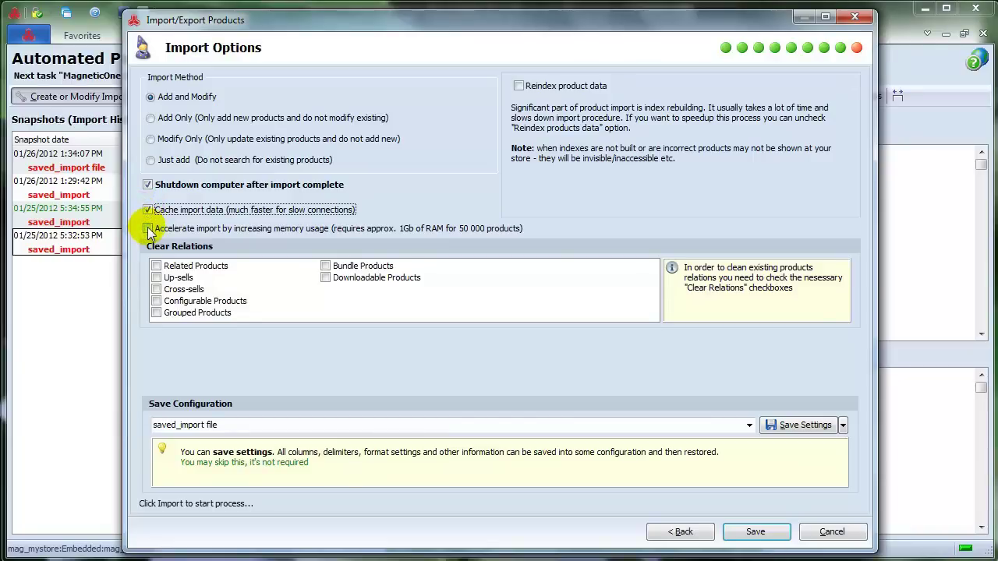
{"action": "left_click", "coordinate": [148, 229]}
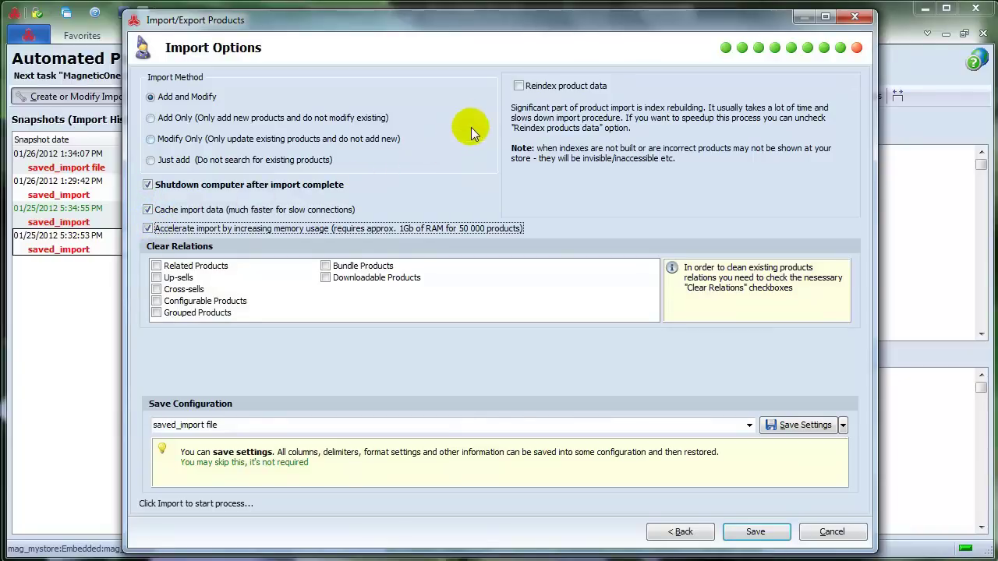
{"action": "left_click", "coordinate": [519, 86]}
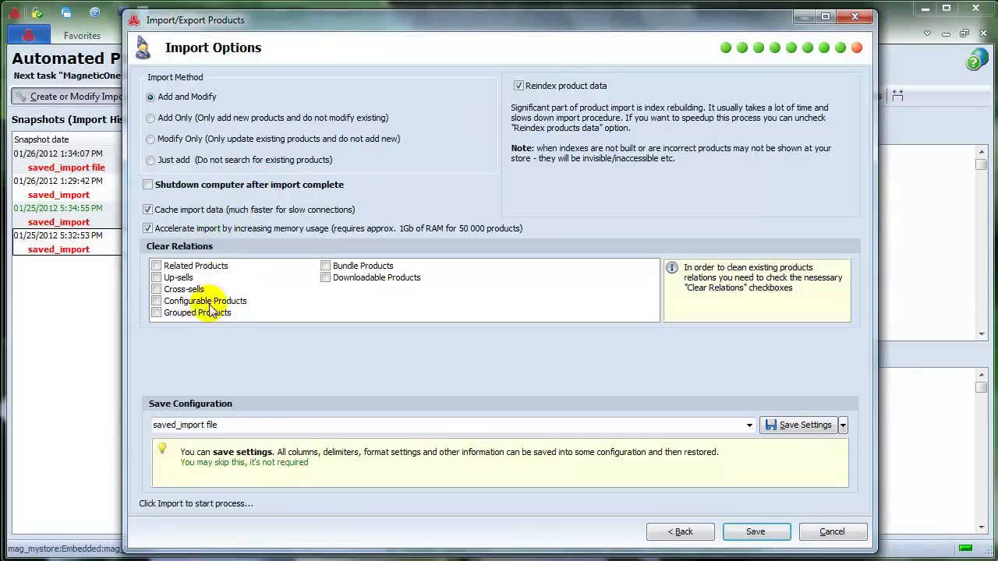
Step: Save the import settings as configuration 'saved_import file 1' and close the import wizard
{"action": "left_click", "coordinate": [221, 425]}
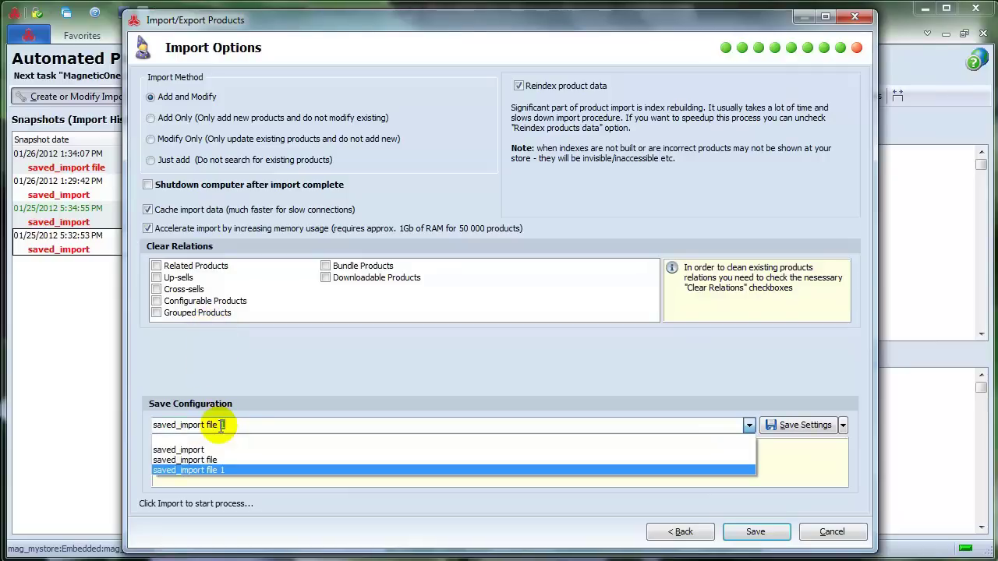
{"action": "left_click", "coordinate": [230, 470]}
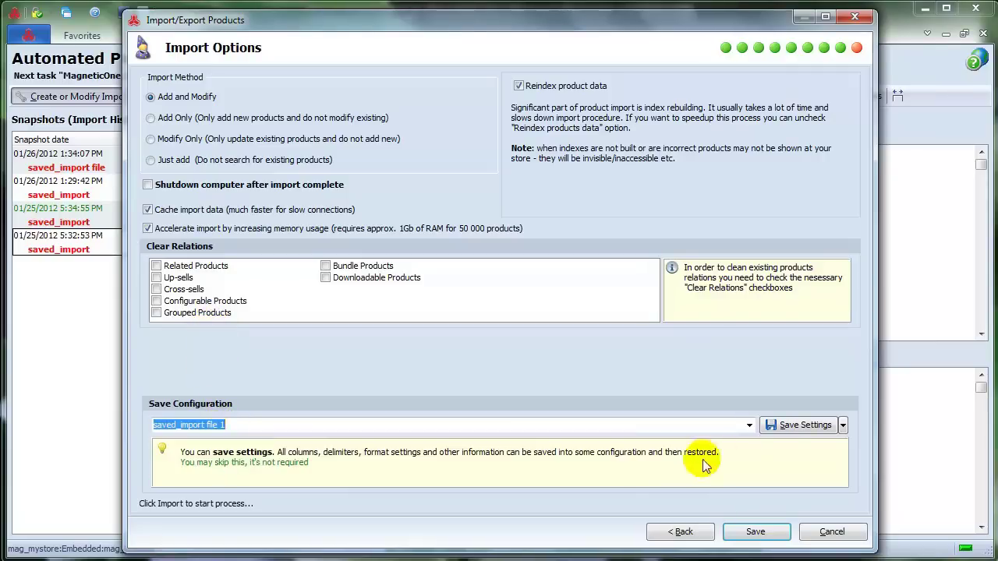
{"action": "left_click", "coordinate": [796, 426]}
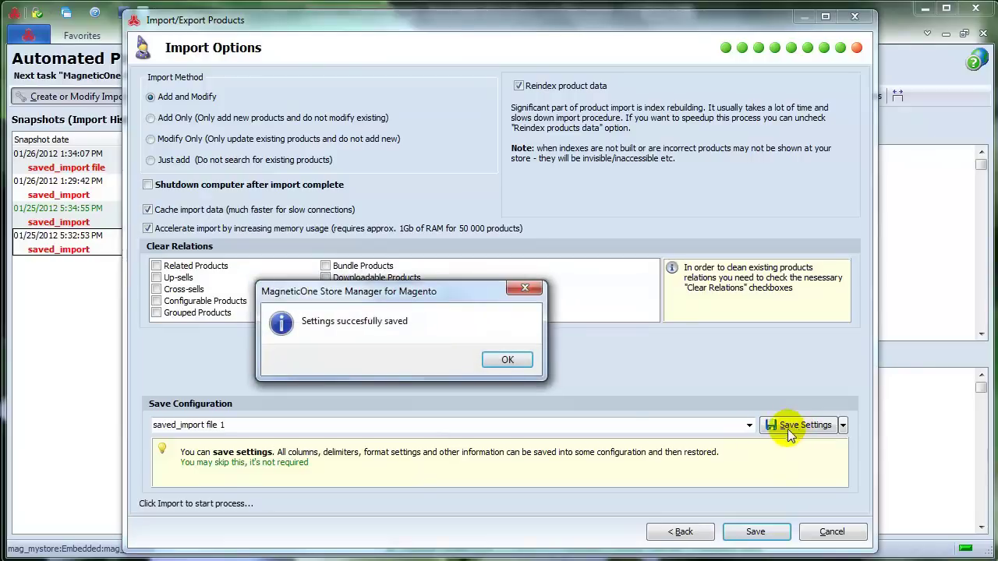
{"action": "left_click", "coordinate": [508, 361]}
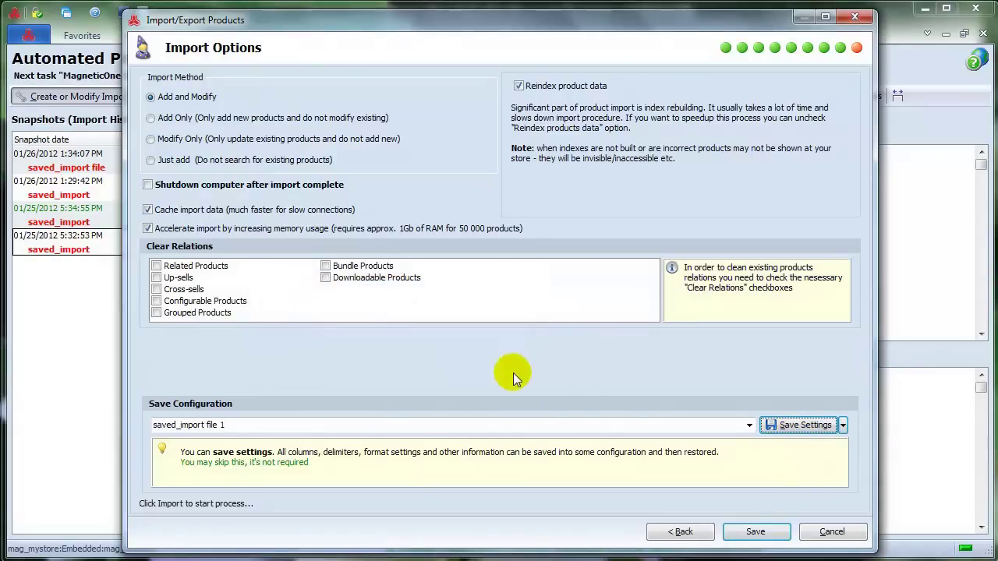
{"action": "left_click", "coordinate": [748, 531]}
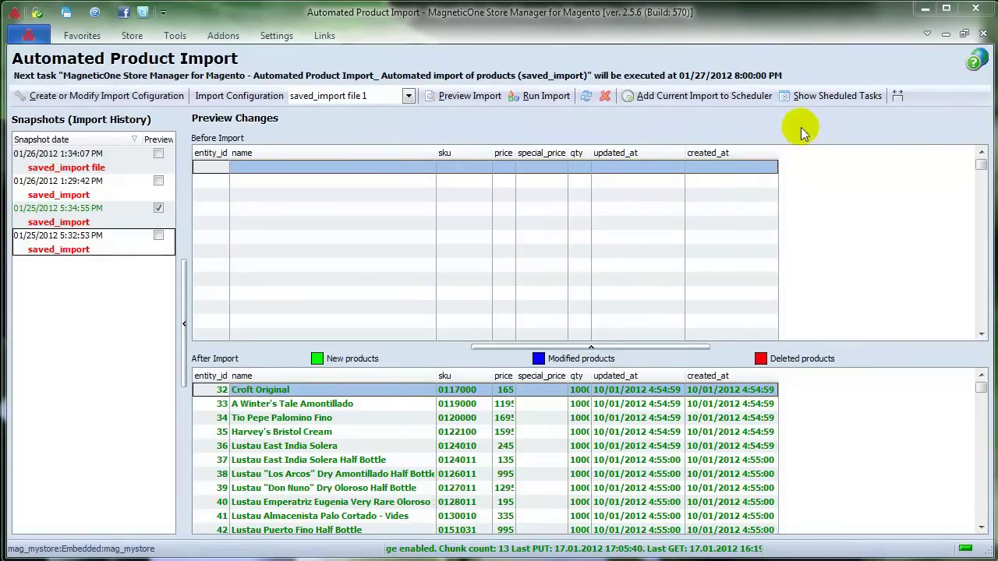
Step: Add a new scheduled task, keeping the existing task name and the only task type
{"action": "left_click", "coordinate": [815, 95]}
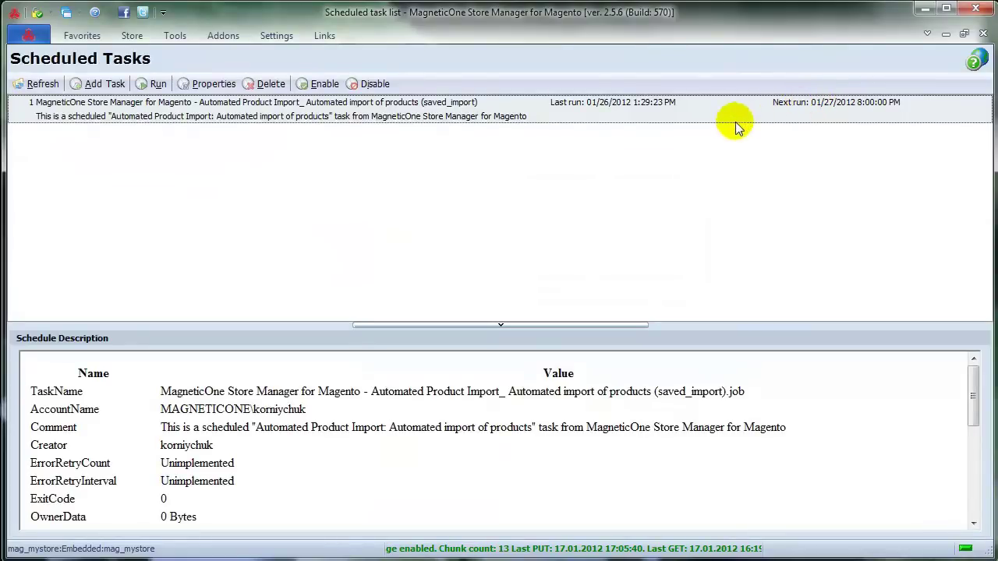
{"action": "left_click", "coordinate": [119, 84]}
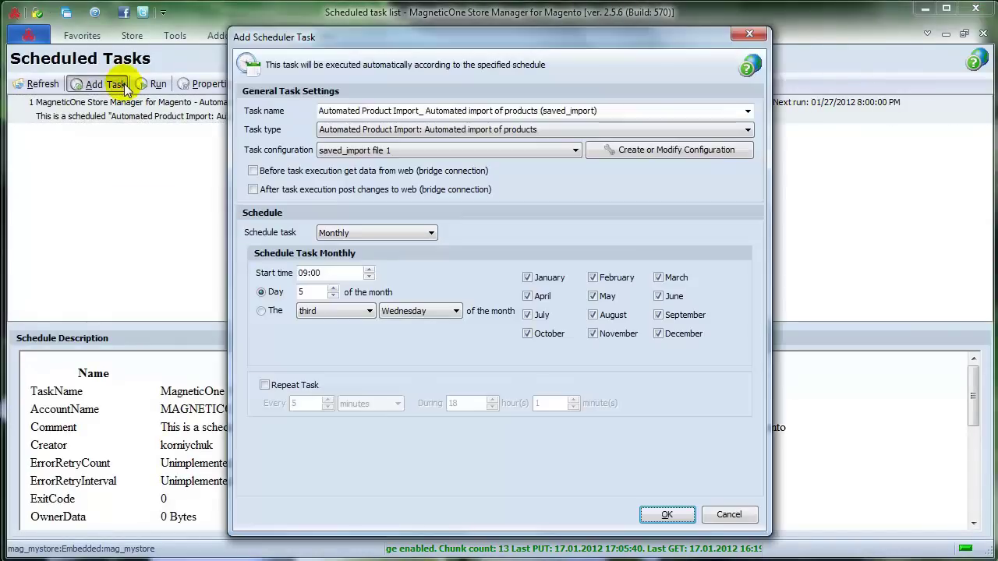
{"action": "left_click", "coordinate": [736, 111]}
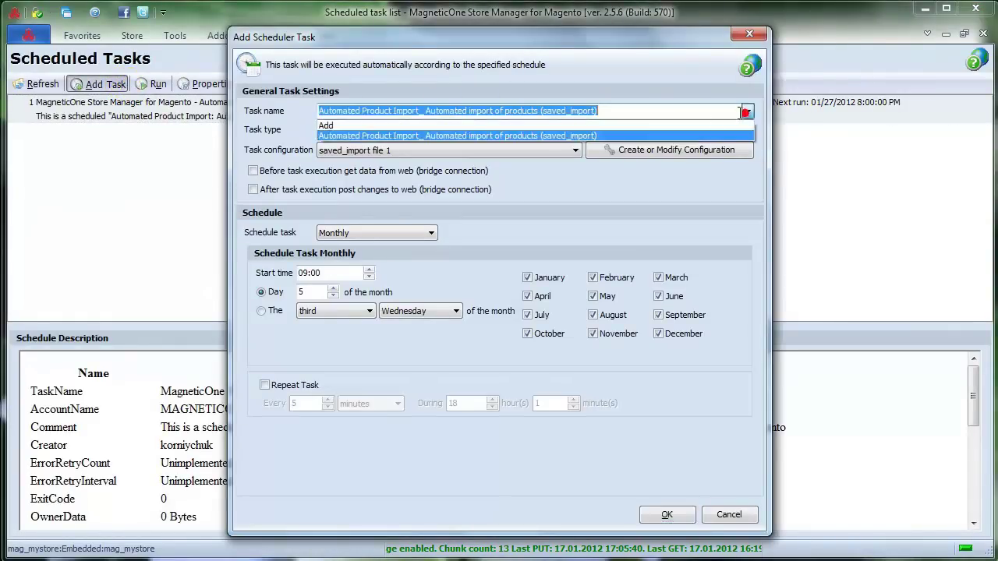
{"action": "left_click", "coordinate": [691, 133]}
{"action": "left_click", "coordinate": [690, 133]}
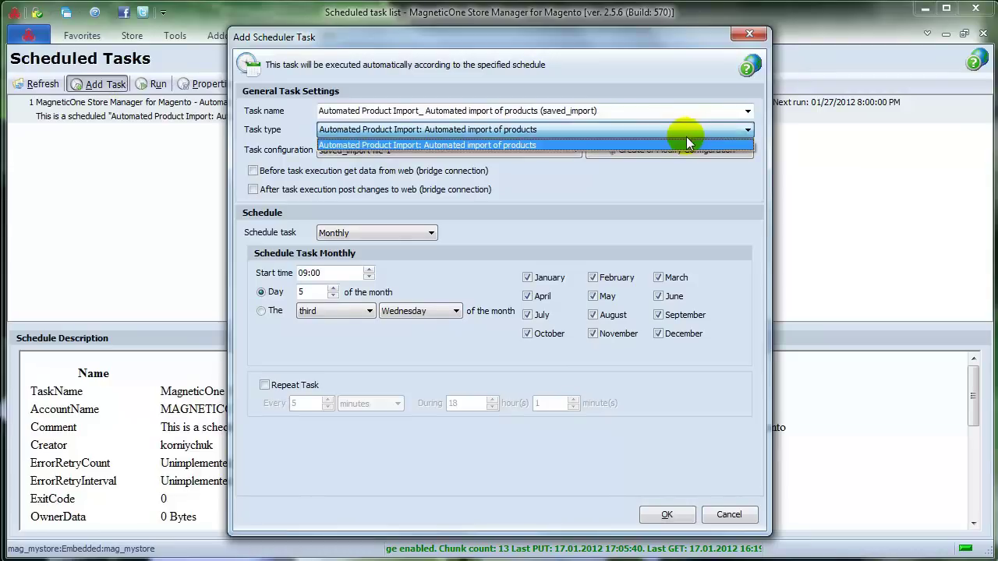
{"action": "left_click", "coordinate": [690, 143]}
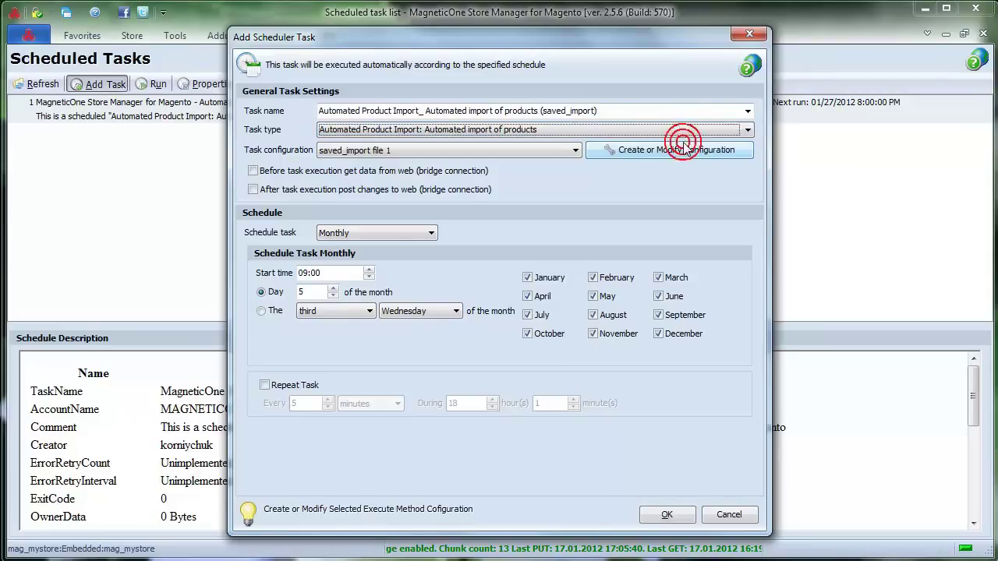
Step: Set the task configuration to 'saved_import file 1' and schedule it Monthly
{"action": "left_click", "coordinate": [574, 149]}
{"action": "left_click", "coordinate": [556, 181]}
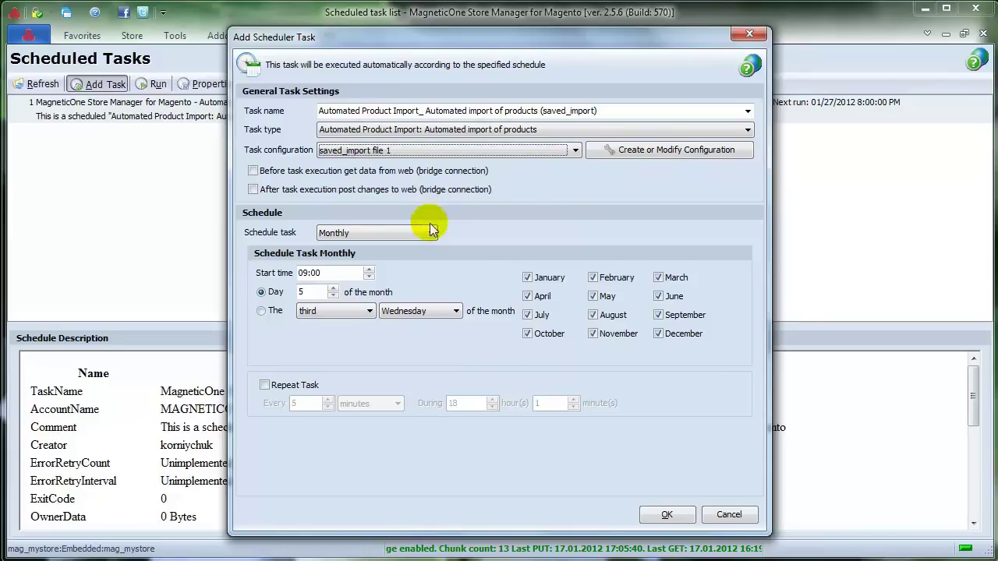
{"action": "left_click", "coordinate": [430, 233]}
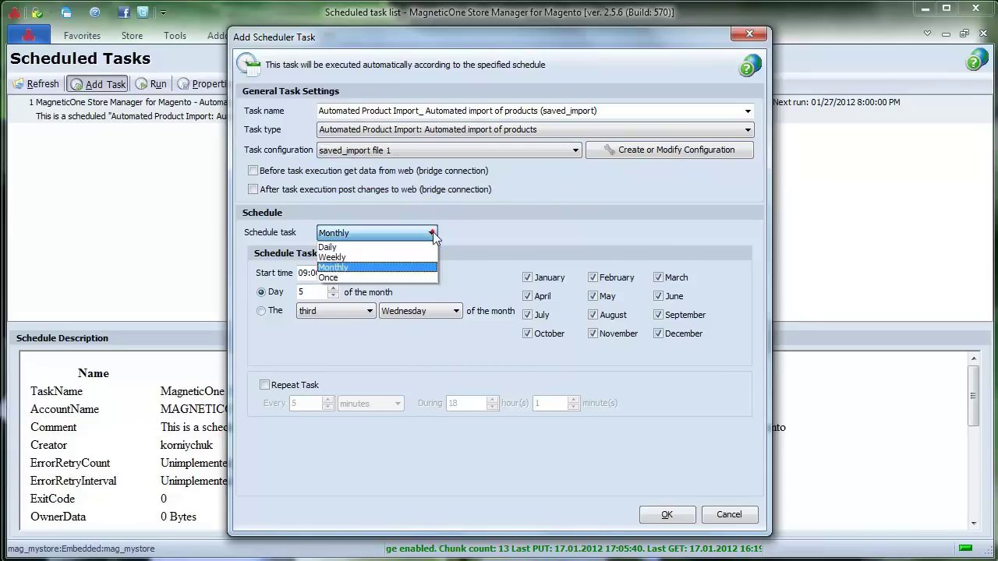
{"action": "left_click", "coordinate": [422, 274]}
Step: Schedule the task at 10:00 on the second Tuesday of each month, excluding April and July
{"action": "left_click", "coordinate": [368, 270]}
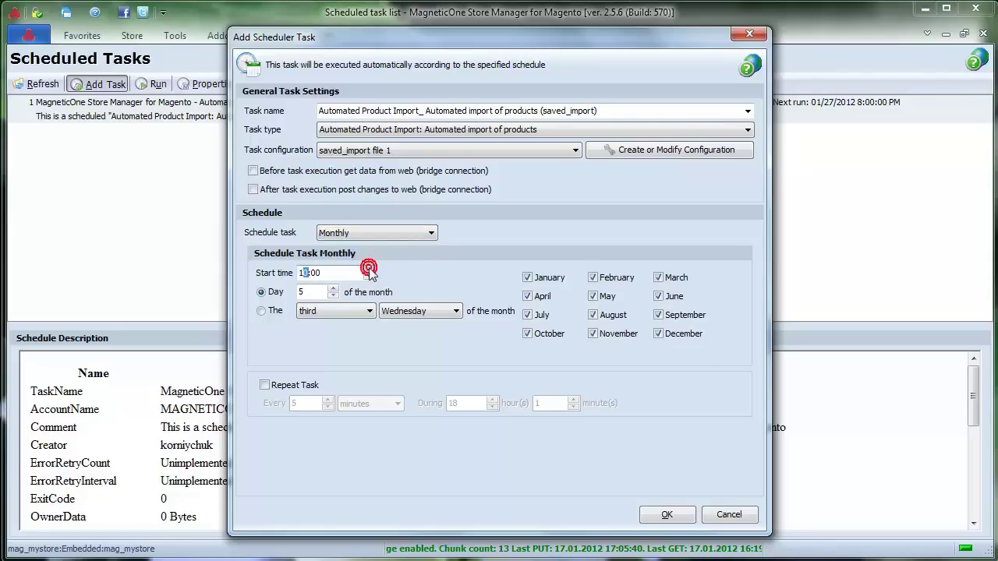
{"action": "left_click", "coordinate": [333, 289]}
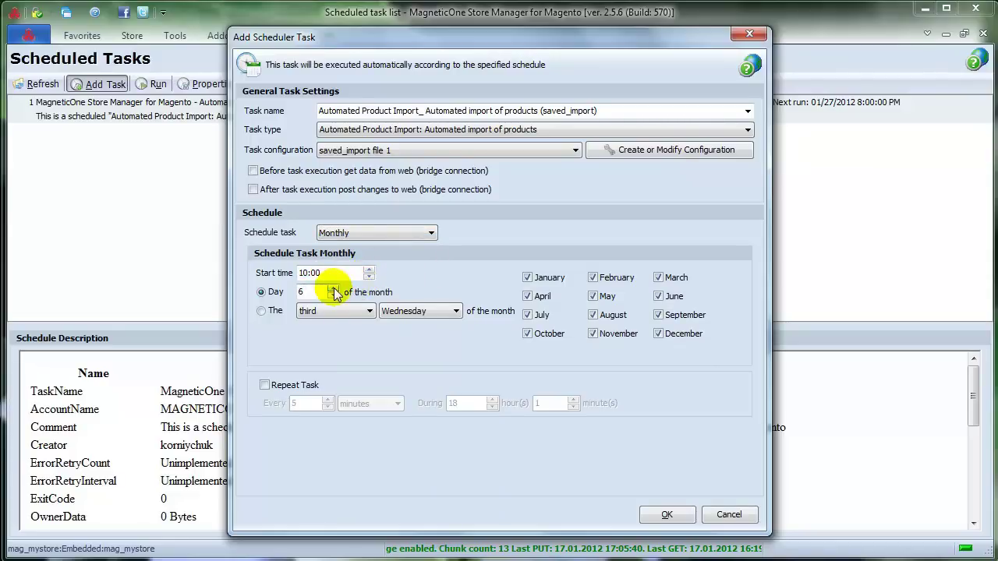
{"action": "left_click", "coordinate": [261, 310]}
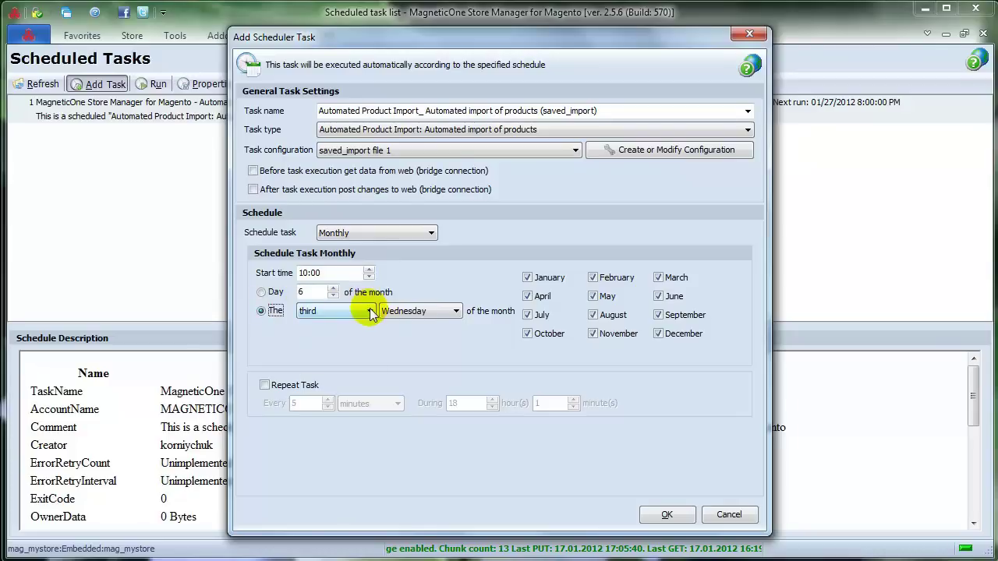
{"action": "left_click", "coordinate": [369, 311]}
{"action": "left_click", "coordinate": [366, 336]}
{"action": "left_click", "coordinate": [448, 311]}
{"action": "left_click", "coordinate": [440, 335]}
{"action": "left_click", "coordinate": [527, 296]}
{"action": "left_click", "coordinate": [527, 315]}
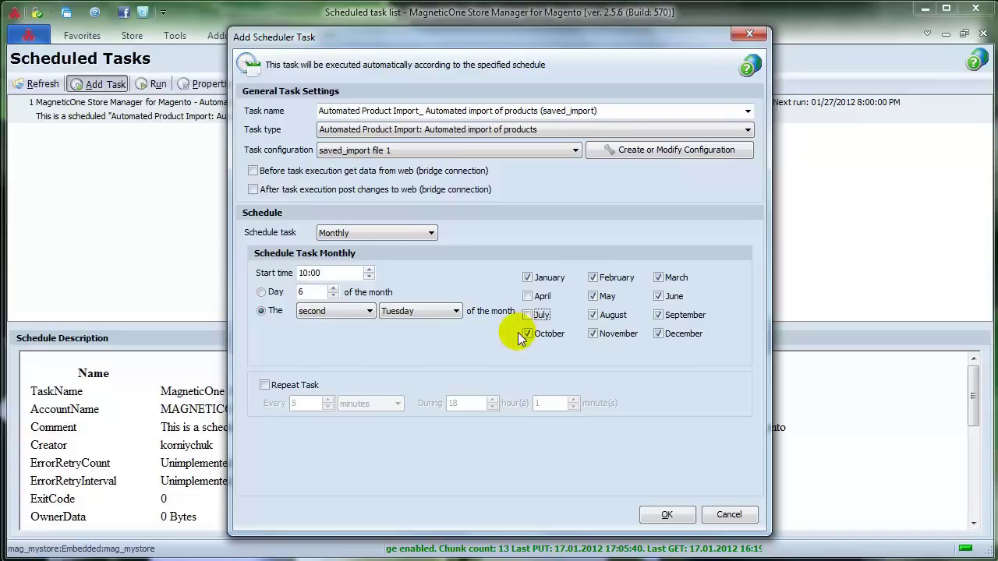
Step: Repeat the task every 5 hours for 18 h 0 min and save the task
{"action": "left_click", "coordinate": [265, 386]}
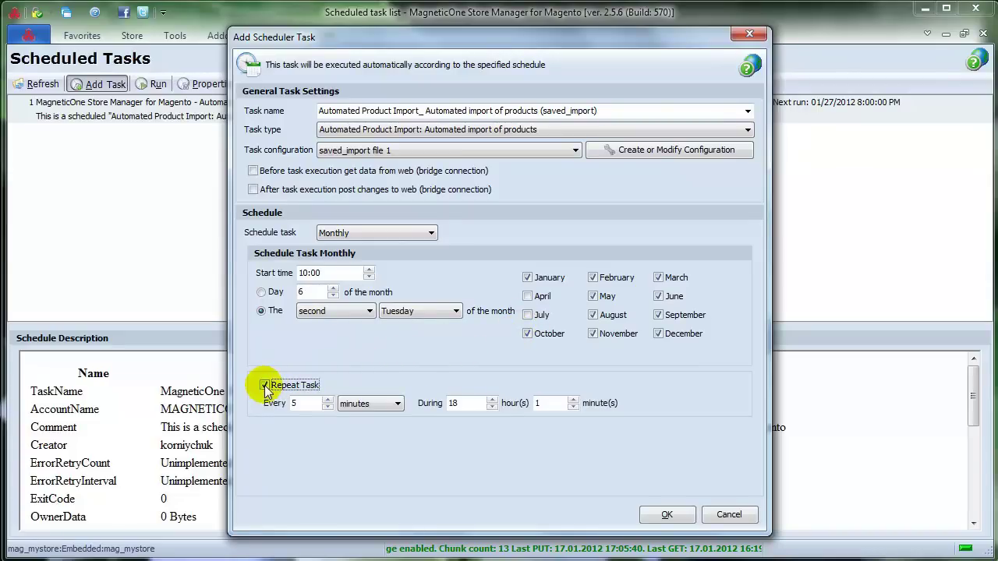
{"action": "left_click", "coordinate": [328, 400]}
{"action": "left_click", "coordinate": [328, 407]}
{"action": "left_click", "coordinate": [397, 403]}
{"action": "left_click", "coordinate": [355, 423]}
{"action": "left_click", "coordinate": [573, 406]}
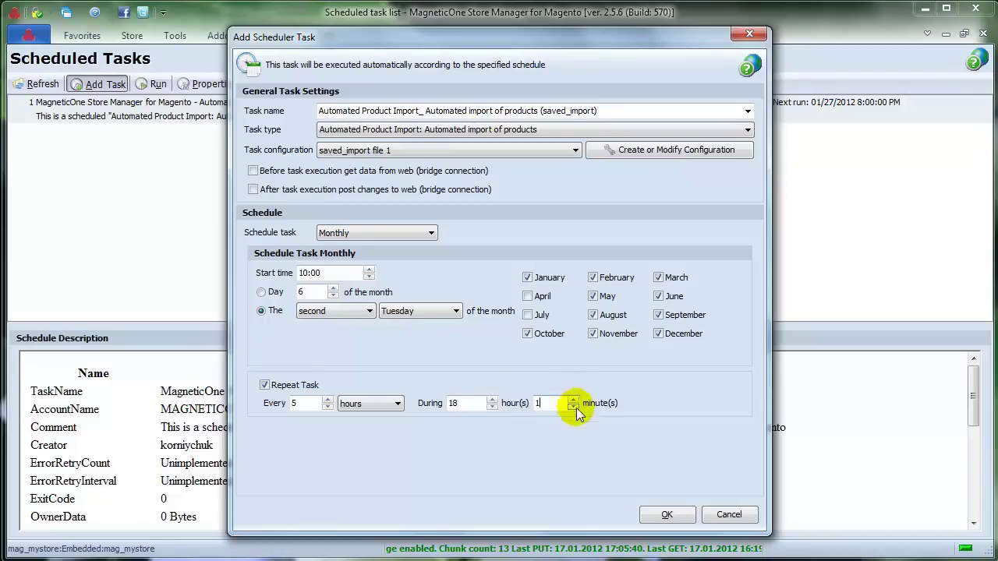
{"action": "left_click", "coordinate": [668, 515]}
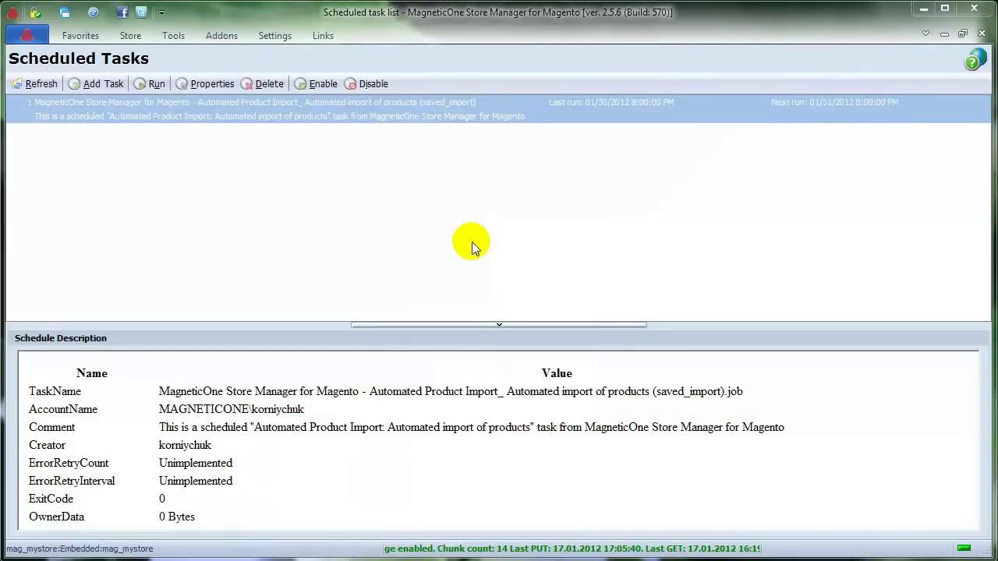
Step: Select the Automated Product Import task to see its next run, 01/31/2012 8:00 PM, then show the add-ons
{"action": "left_click", "coordinate": [450, 115]}
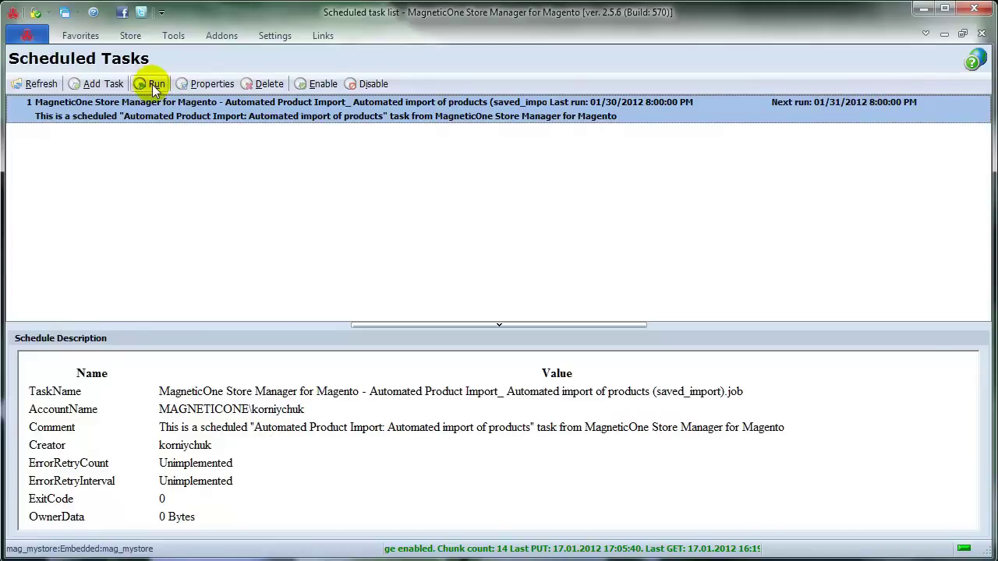
{"action": "left_click", "coordinate": [223, 36]}
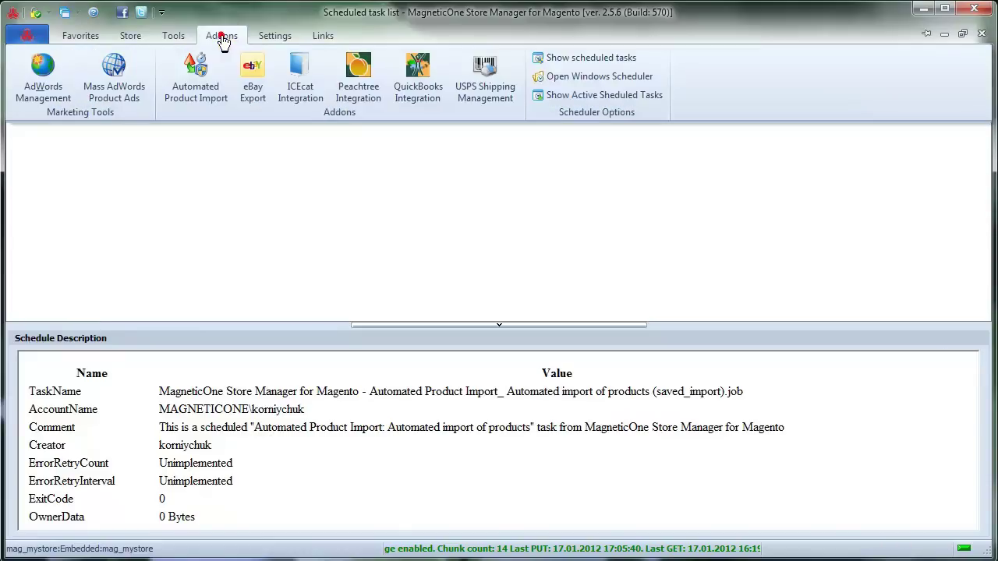
Step: Run the Automated Product Import now and review changes from the newest 01/31/2012 9:58:59 AM snapshot
{"action": "left_click", "coordinate": [196, 77]}
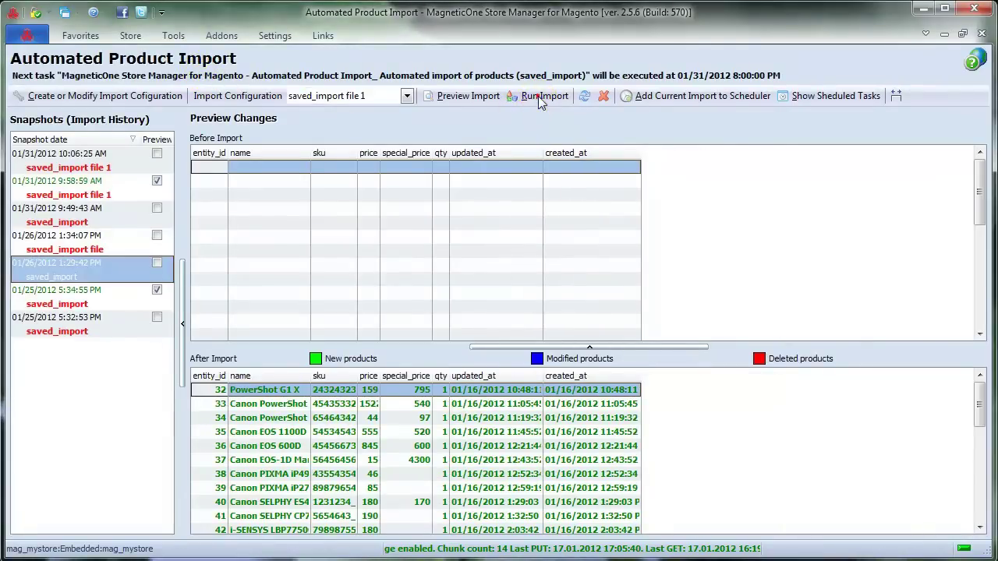
{"action": "left_click", "coordinate": [541, 97]}
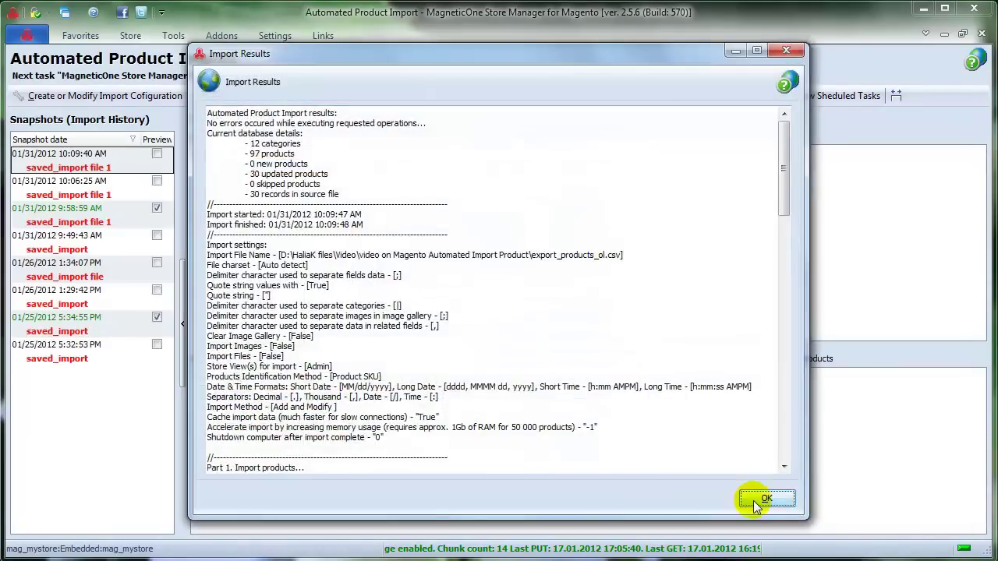
{"action": "left_click", "coordinate": [758, 502]}
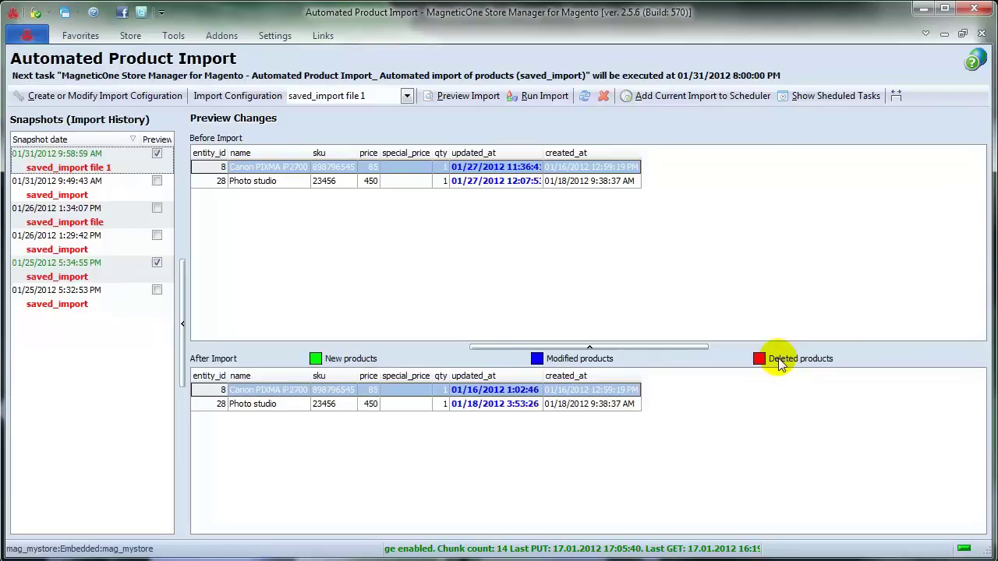
{"action": "left_click", "coordinate": [91, 170]}
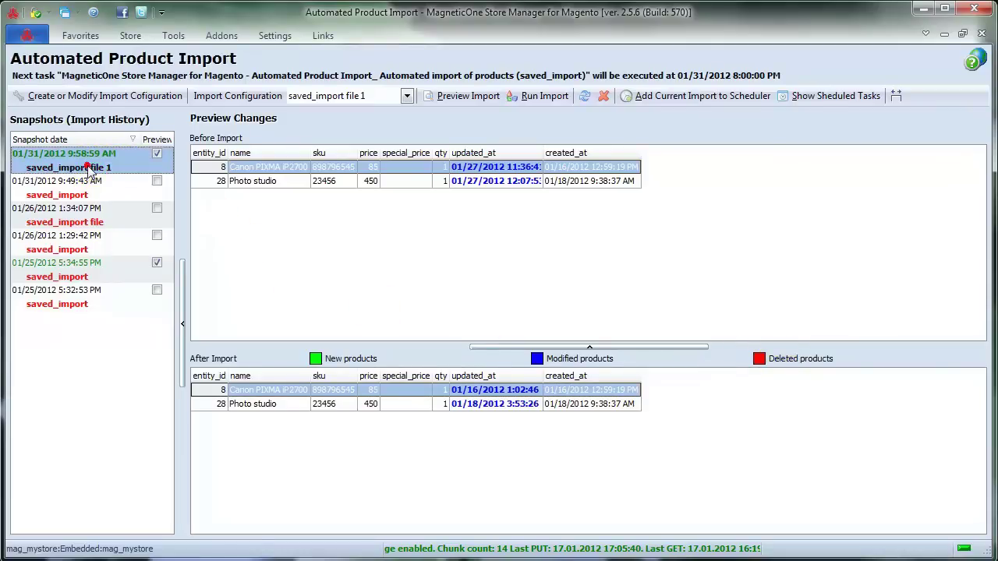